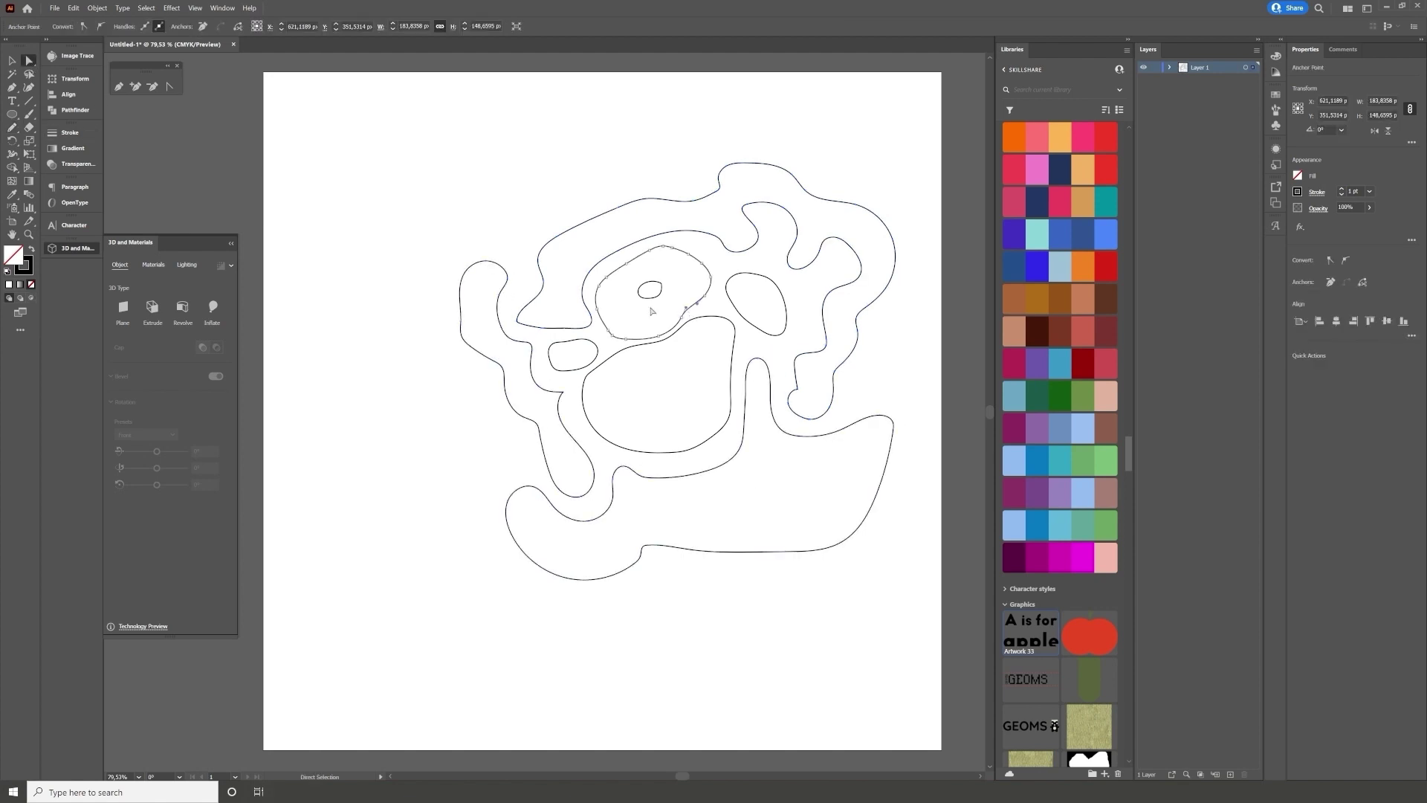
Fill the traced blob outlines with solid grey
key("shift+x")
double_click(14, 255)
left_click(854, 342)
Cut the small ellipse out of the blob with Minus Front and make a compound path
left_click(76, 112)
left_click(133, 103)
left_click(127, 253)
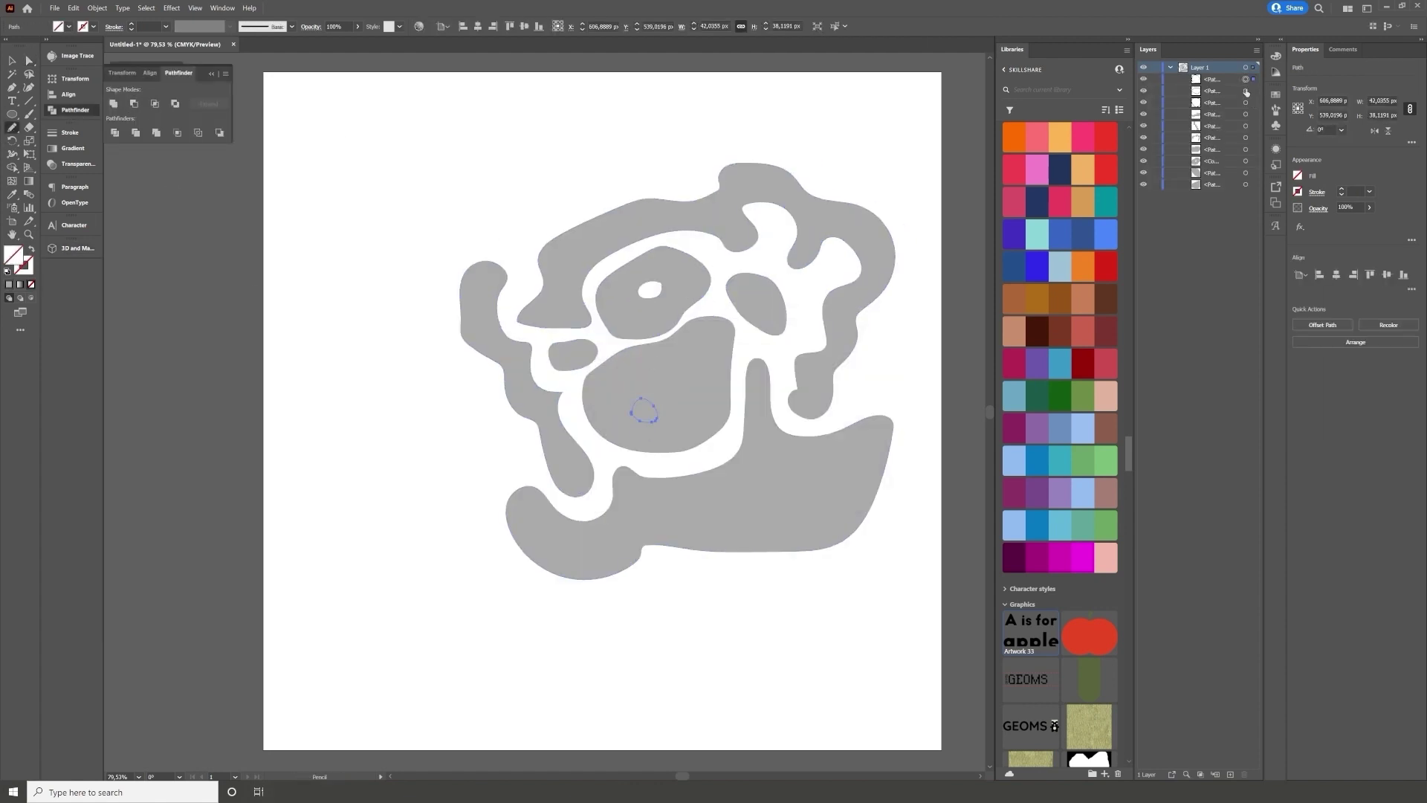
key("ctrl+8")
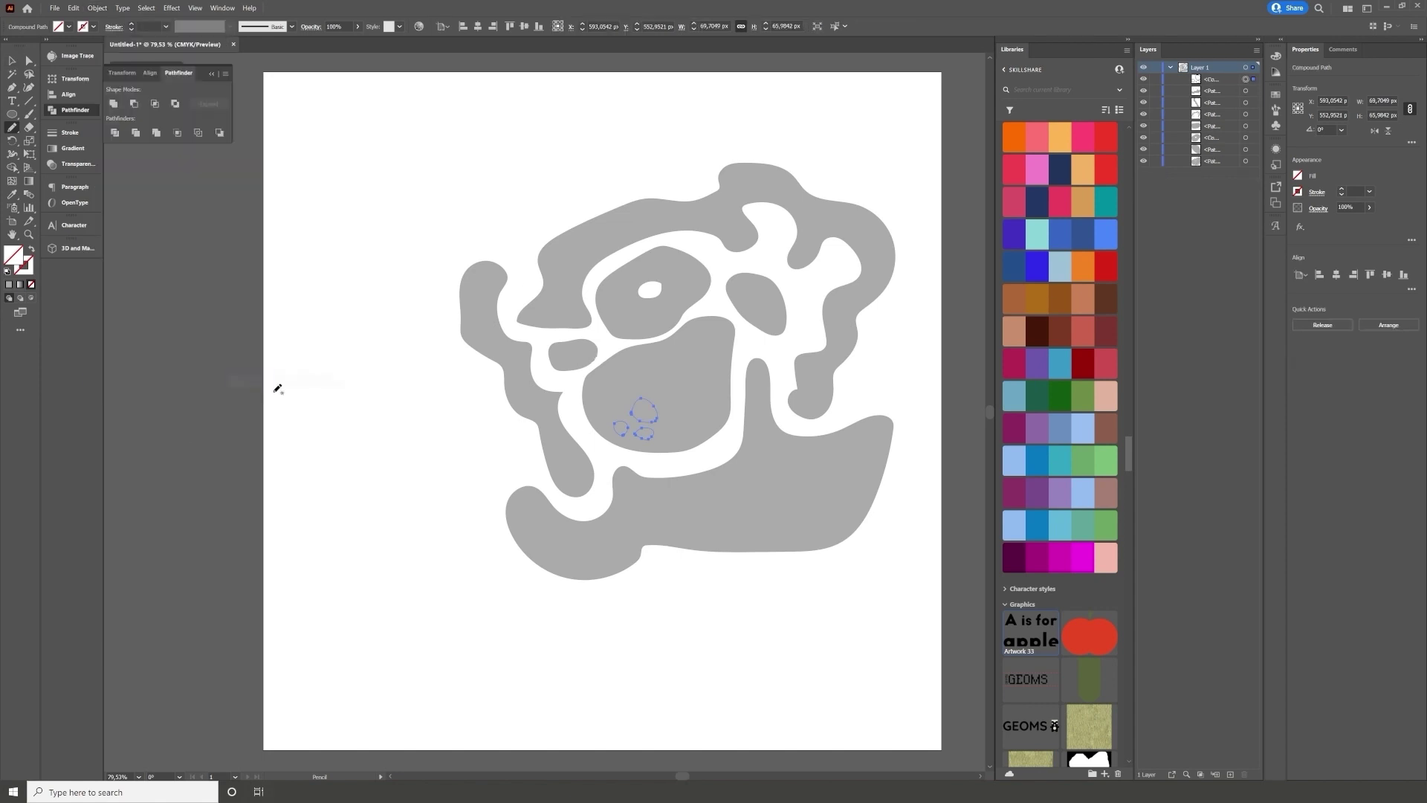
Select all shapes and apply the 3D Inflate effect
key("ctrl+a")
left_click(77, 247)
left_click(212, 306)
Export the seven inflated blob assets in OBJ format
left_click(654, 401)
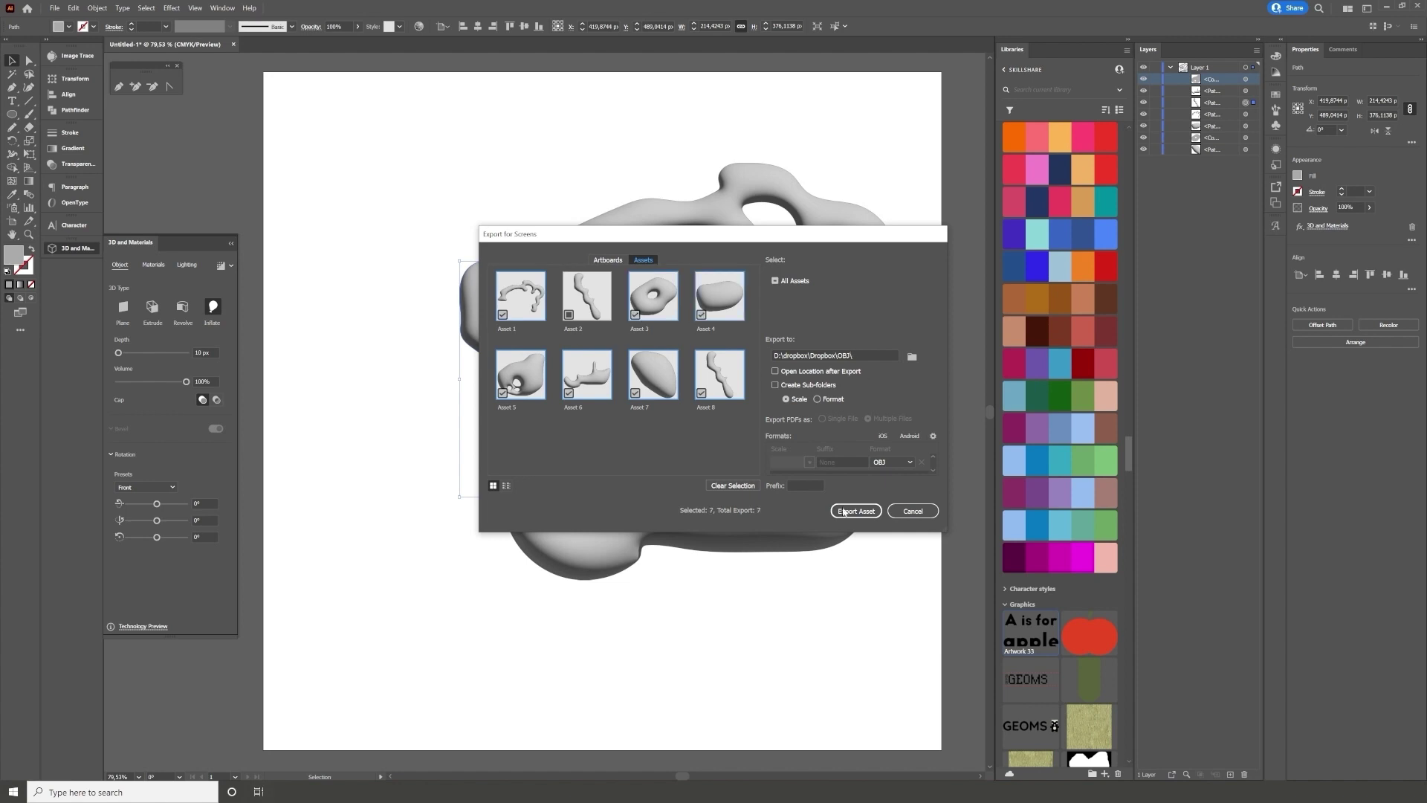
left_click(857, 511)
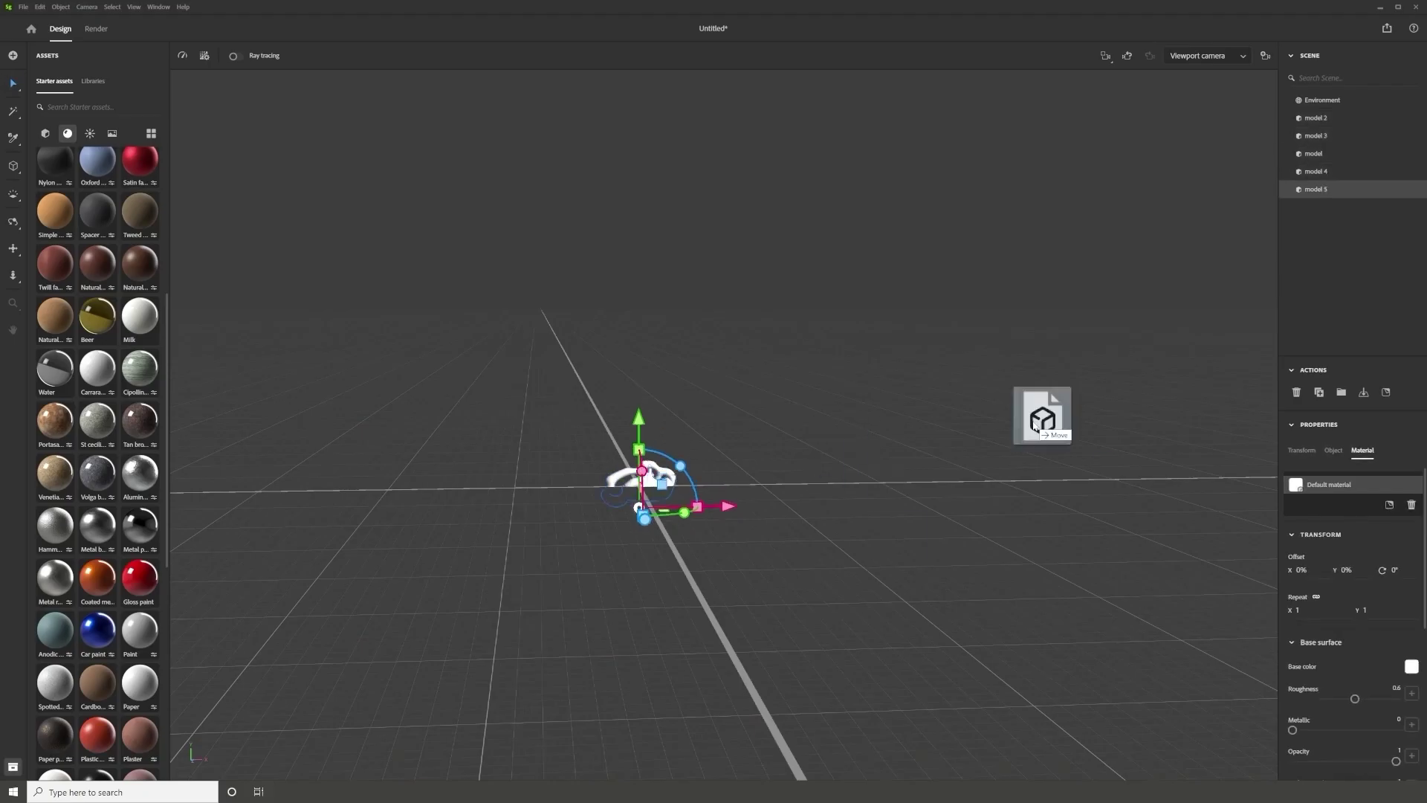
Import the blob OBJs, select them all, and add the starter Cloth backdrop model
left_click_drag(1034, 429, 1029, 435)
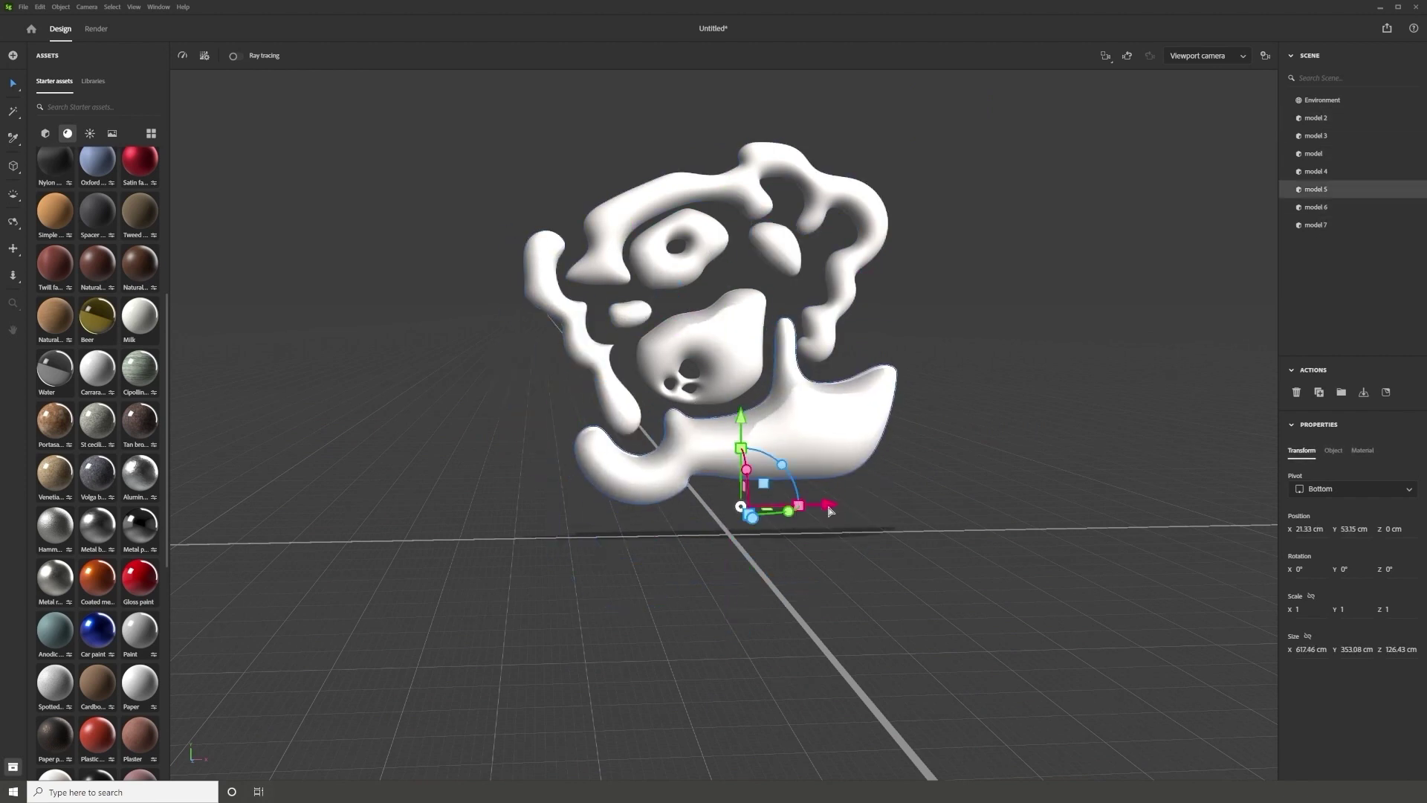
key("ctrl+a")
left_click(46, 133)
scroll(96, 446, "down", 5)
scroll(132, 409, "up", 10)
left_click(55, 414)
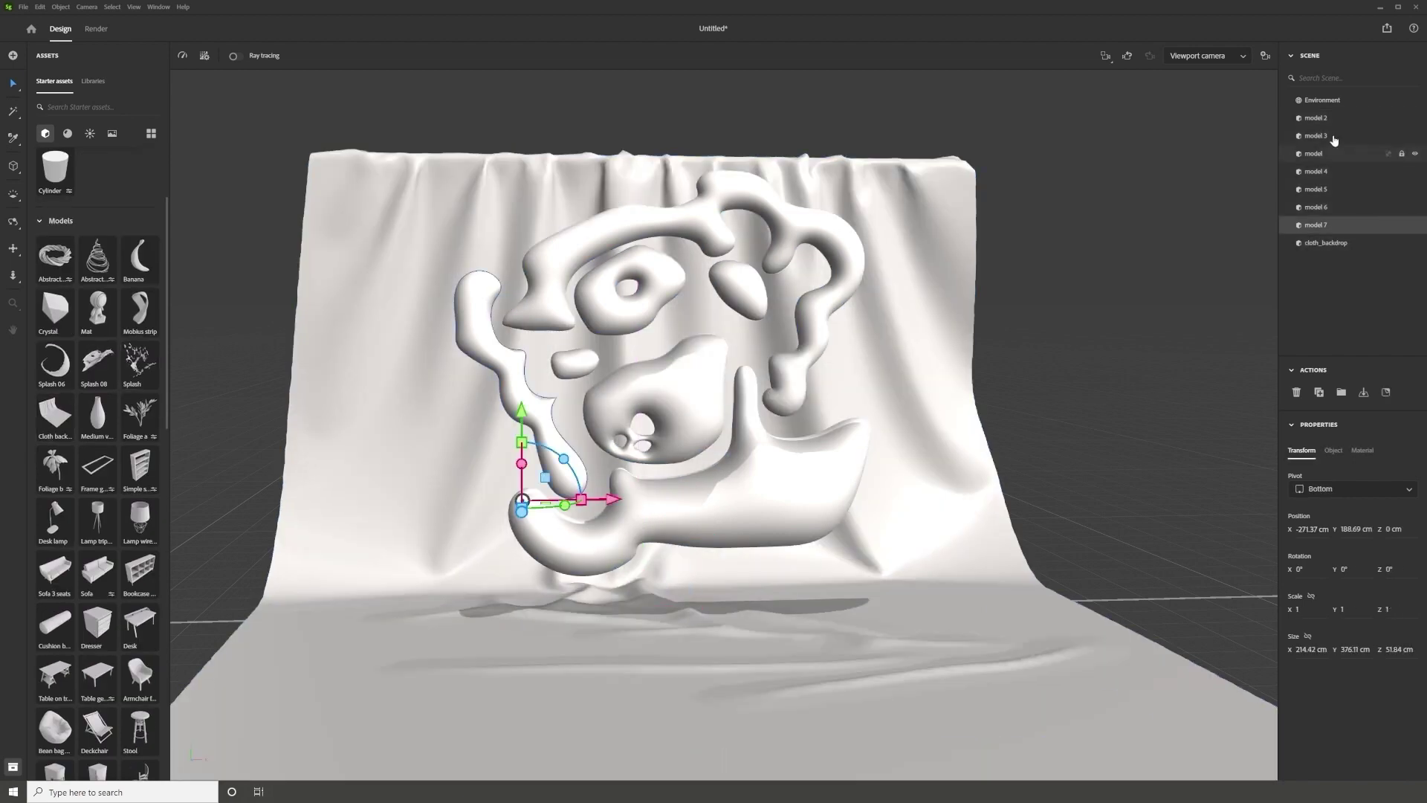
Add a camera and set its output size to 2048×2048
left_click(1207, 56)
left_click(1189, 80)
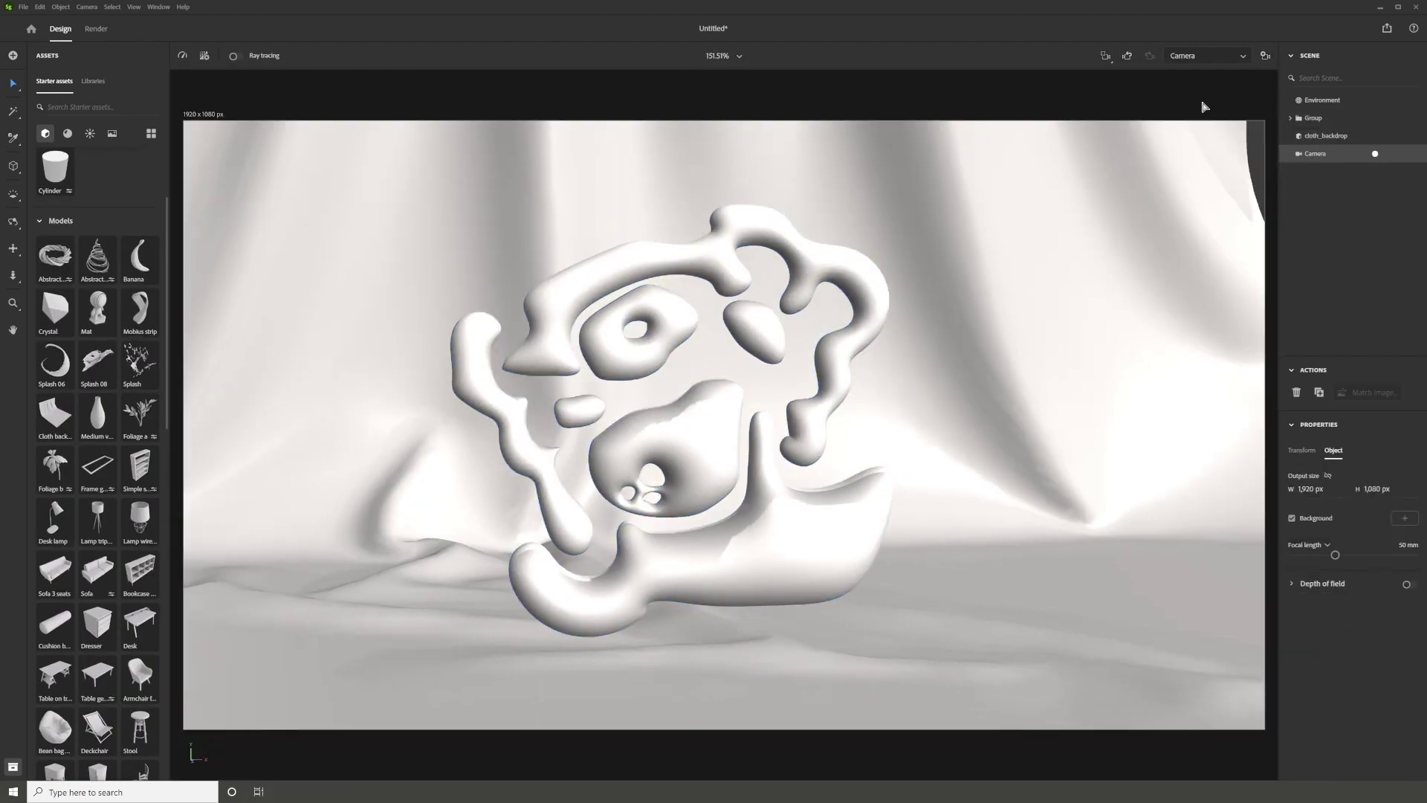
key("Tab")
type("2048")
key("Return")
Turn on ray tracing and apply the Three point light preset, then check the key light
left_click(236, 56)
left_click(89, 133)
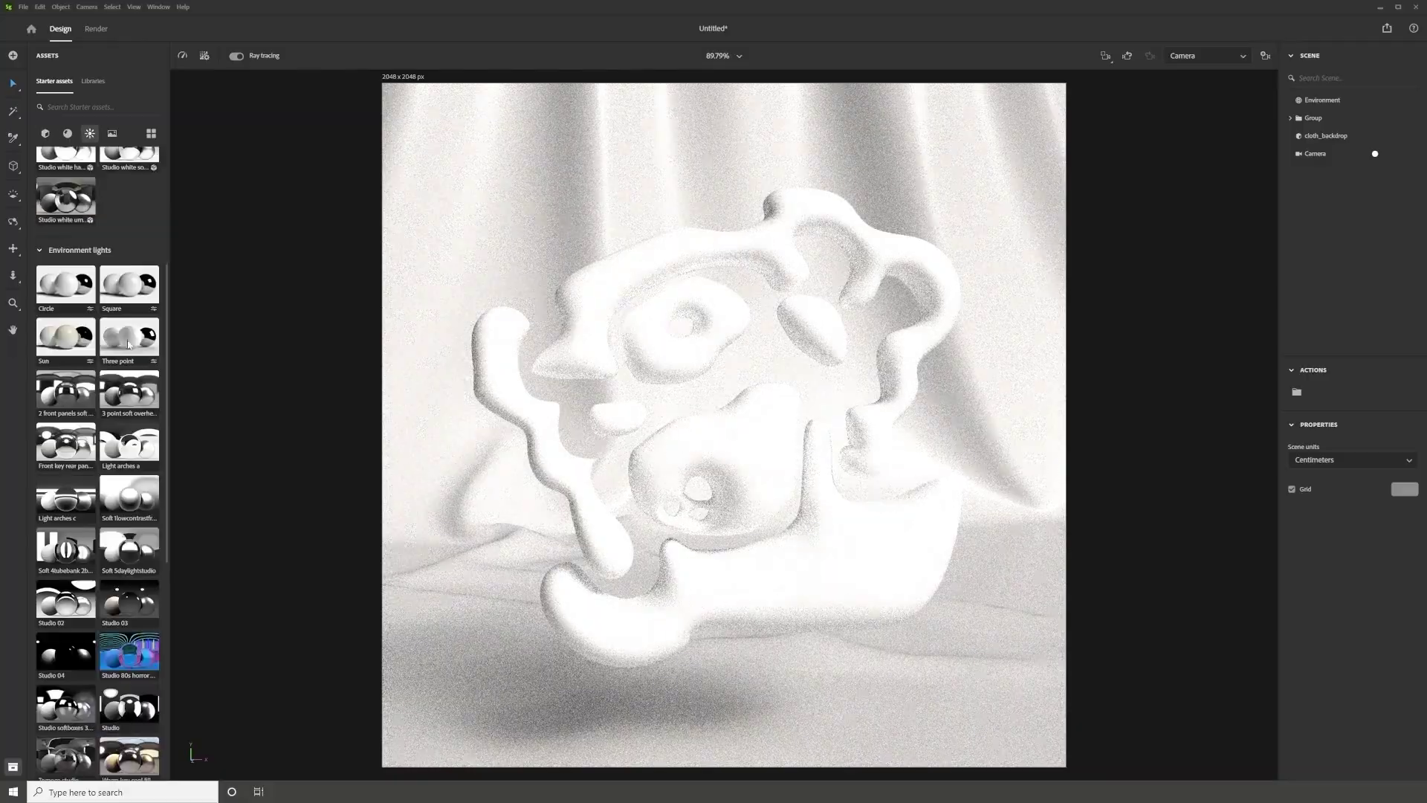
left_click(128, 339)
scroll(97, 446, "down", 5)
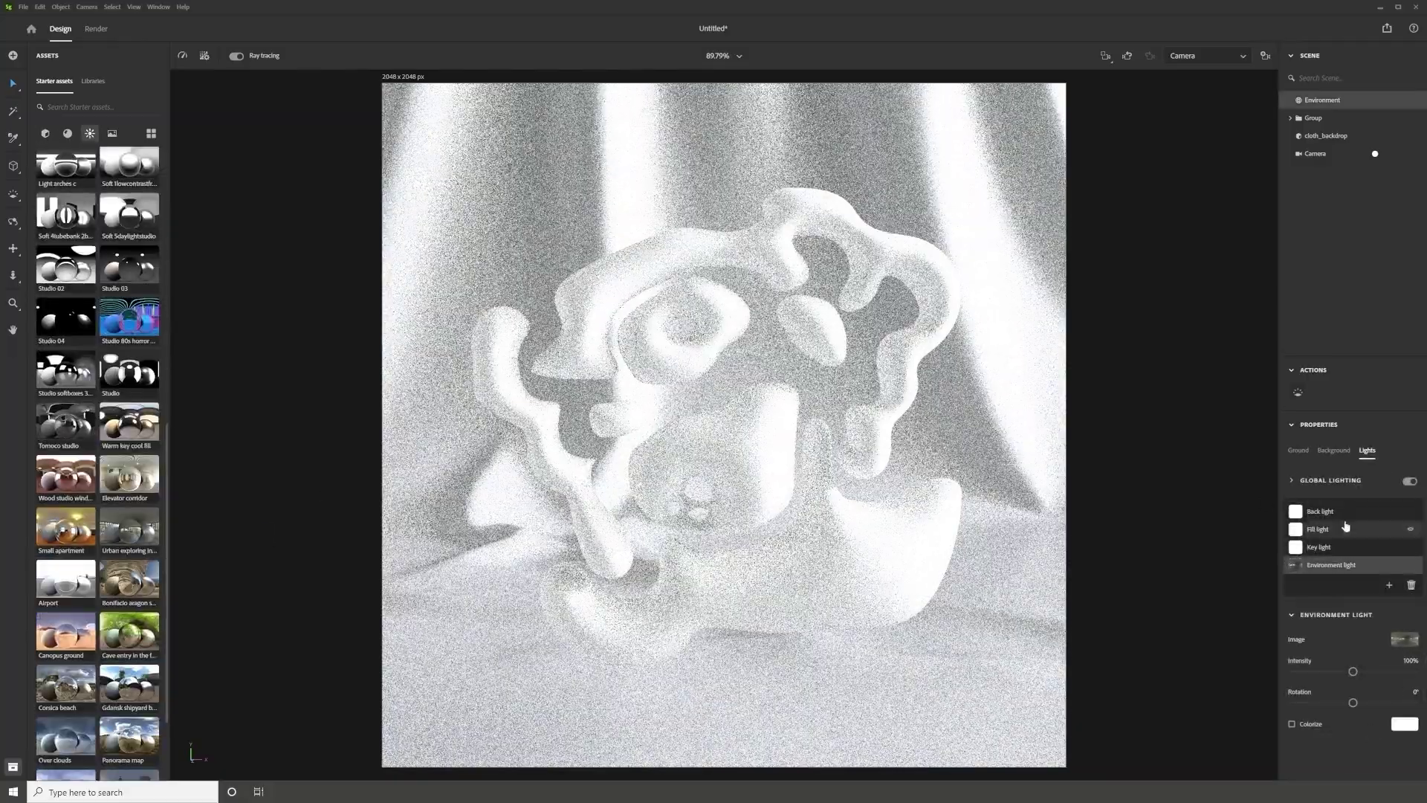
left_click(1341, 547)
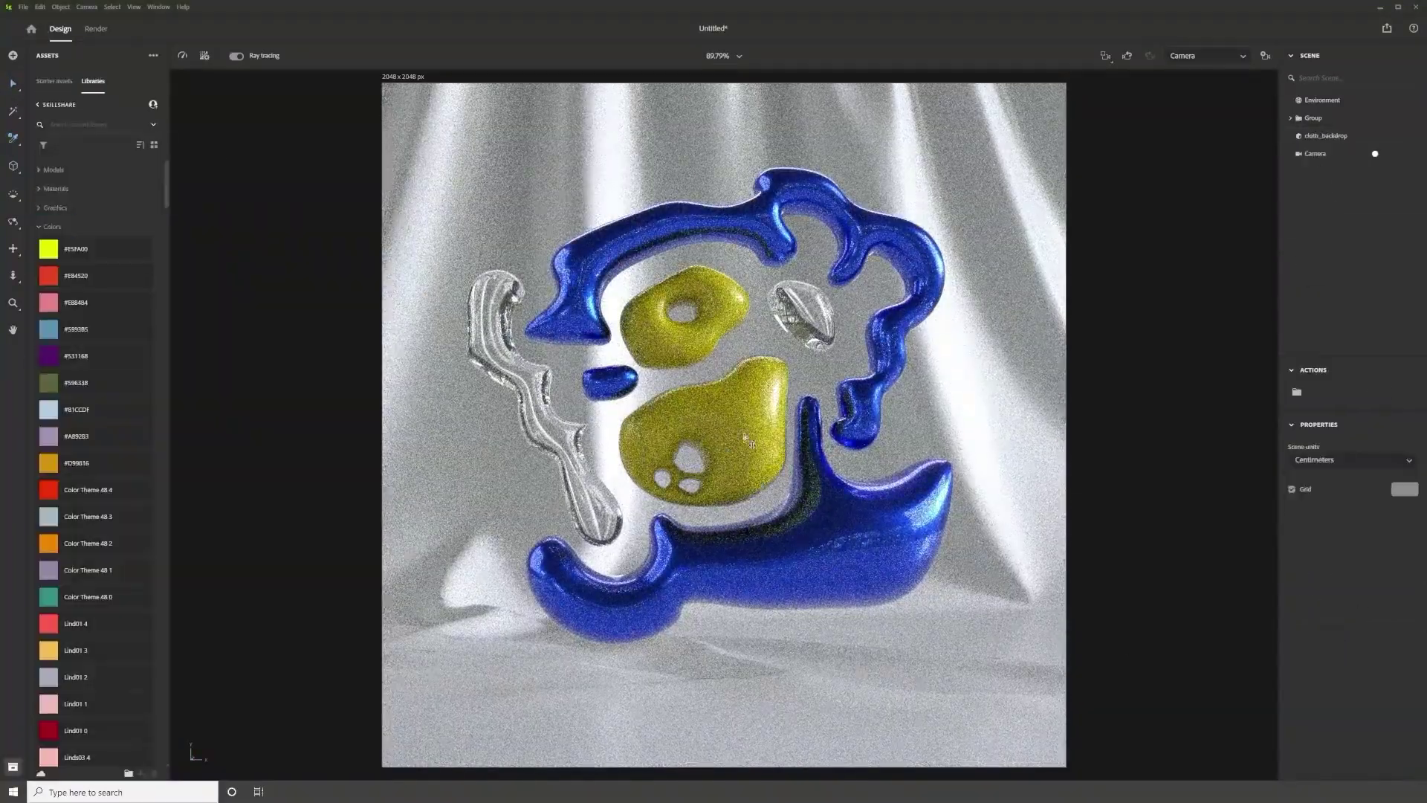
Review the glass interior refraction settings and zoom the camera to 97 mm
left_click(1286, 722)
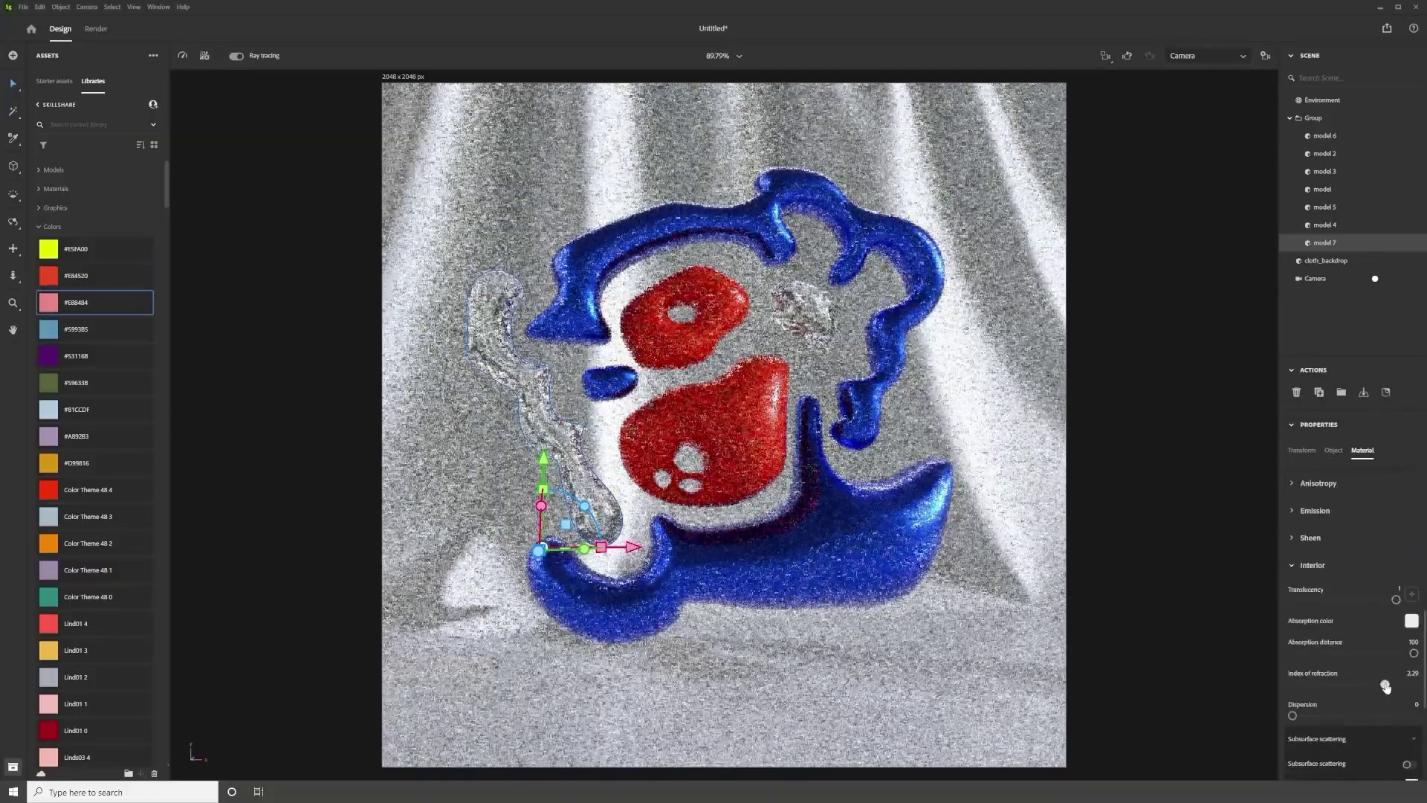
left_click(1290, 117)
left_click(1370, 153)
left_click_drag(1370, 550, 1376, 555)
Check the cloth backdrop and glass squiggle piece, then deselect everything
left_click(439, 548)
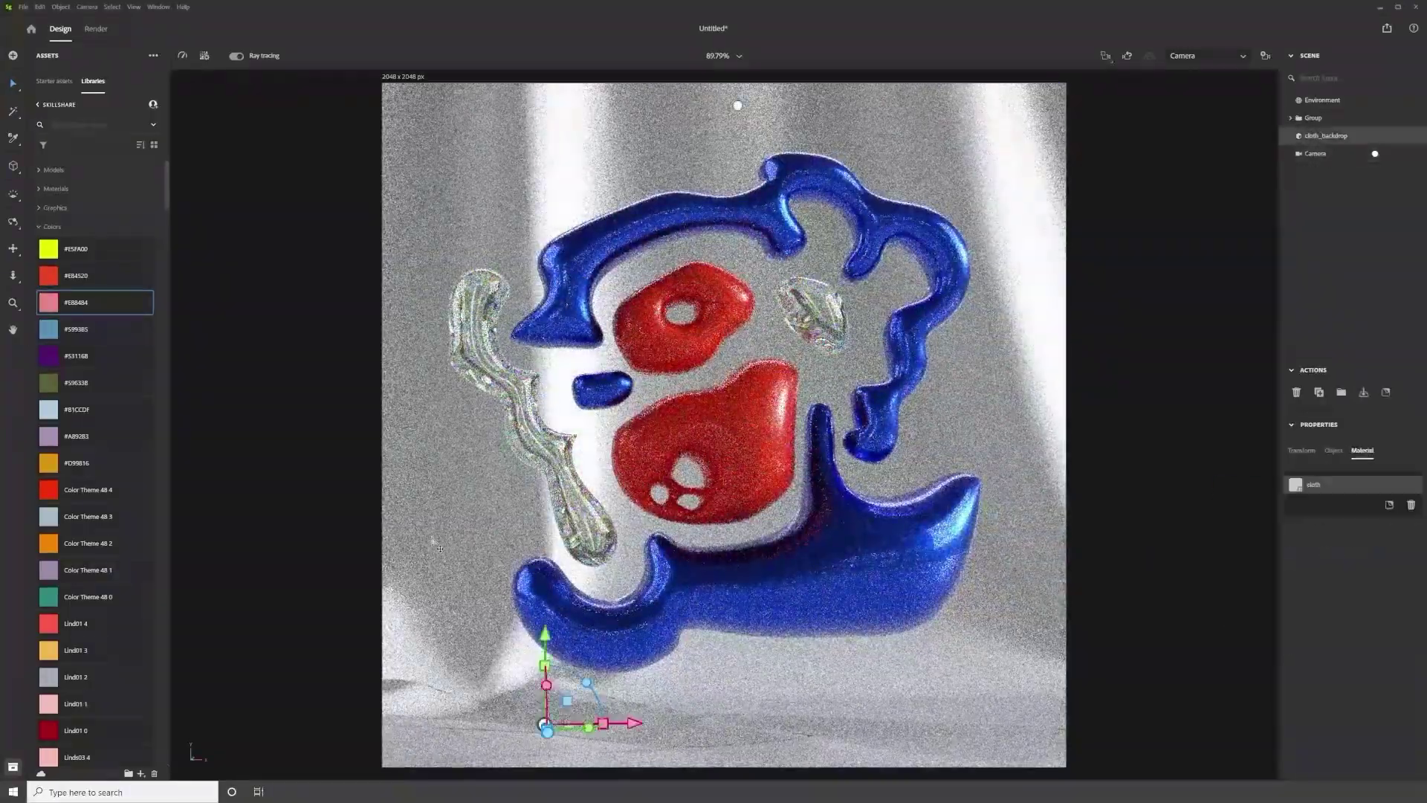
left_click(1086, 388)
left_click(587, 535)
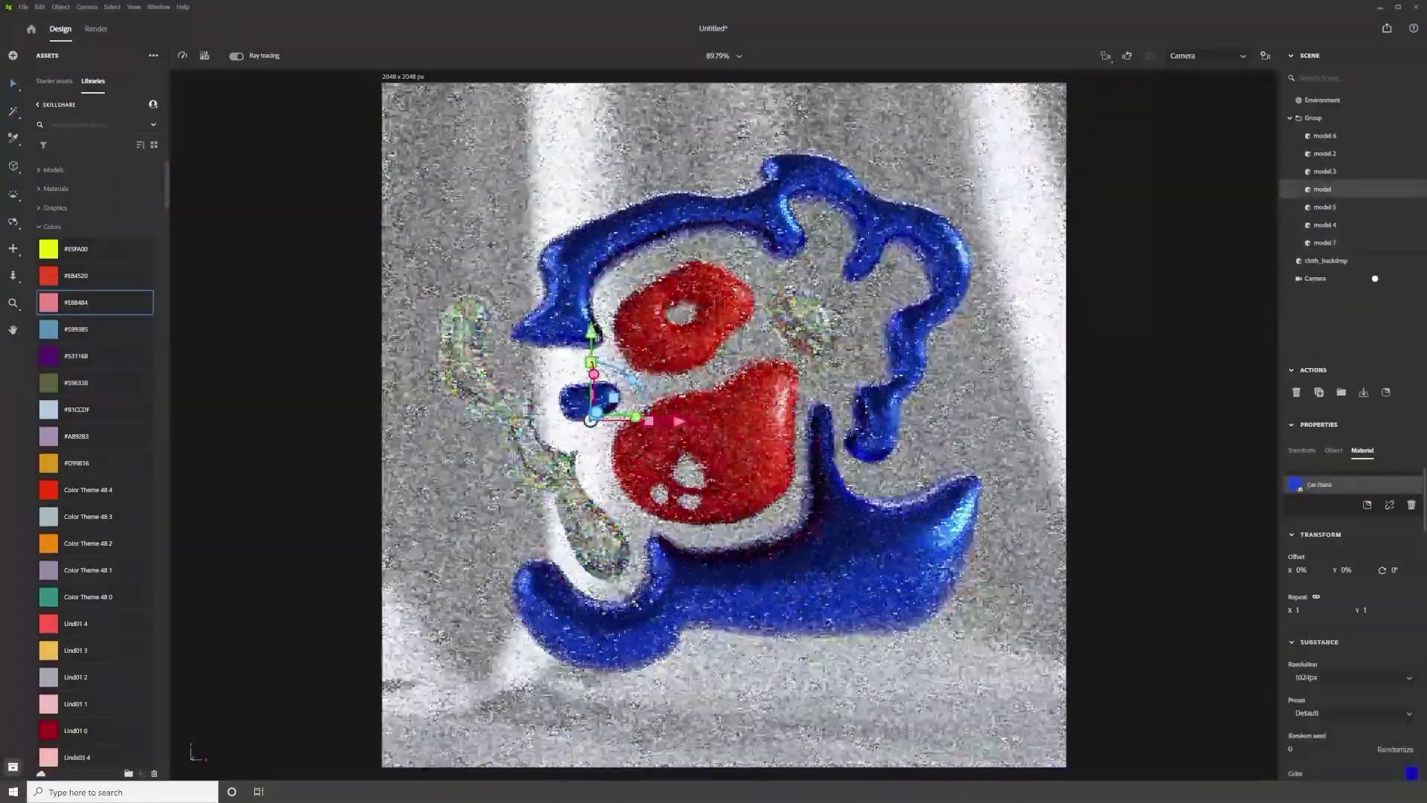
left_click(1155, 385)
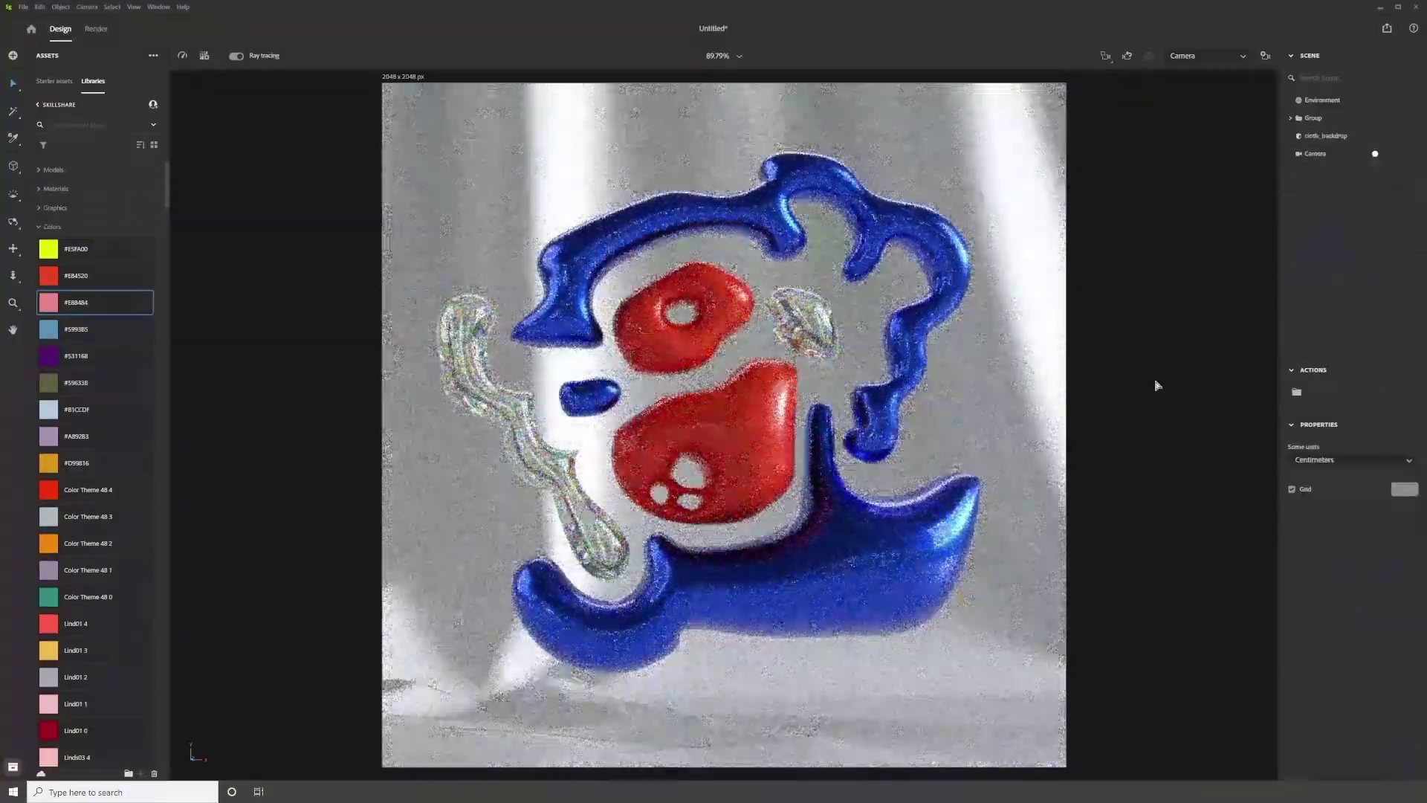
Step through library colours on the cloth backdrop
left_click(1112, 568)
key("Down")
key("Down")
key("Down")
key("Down")
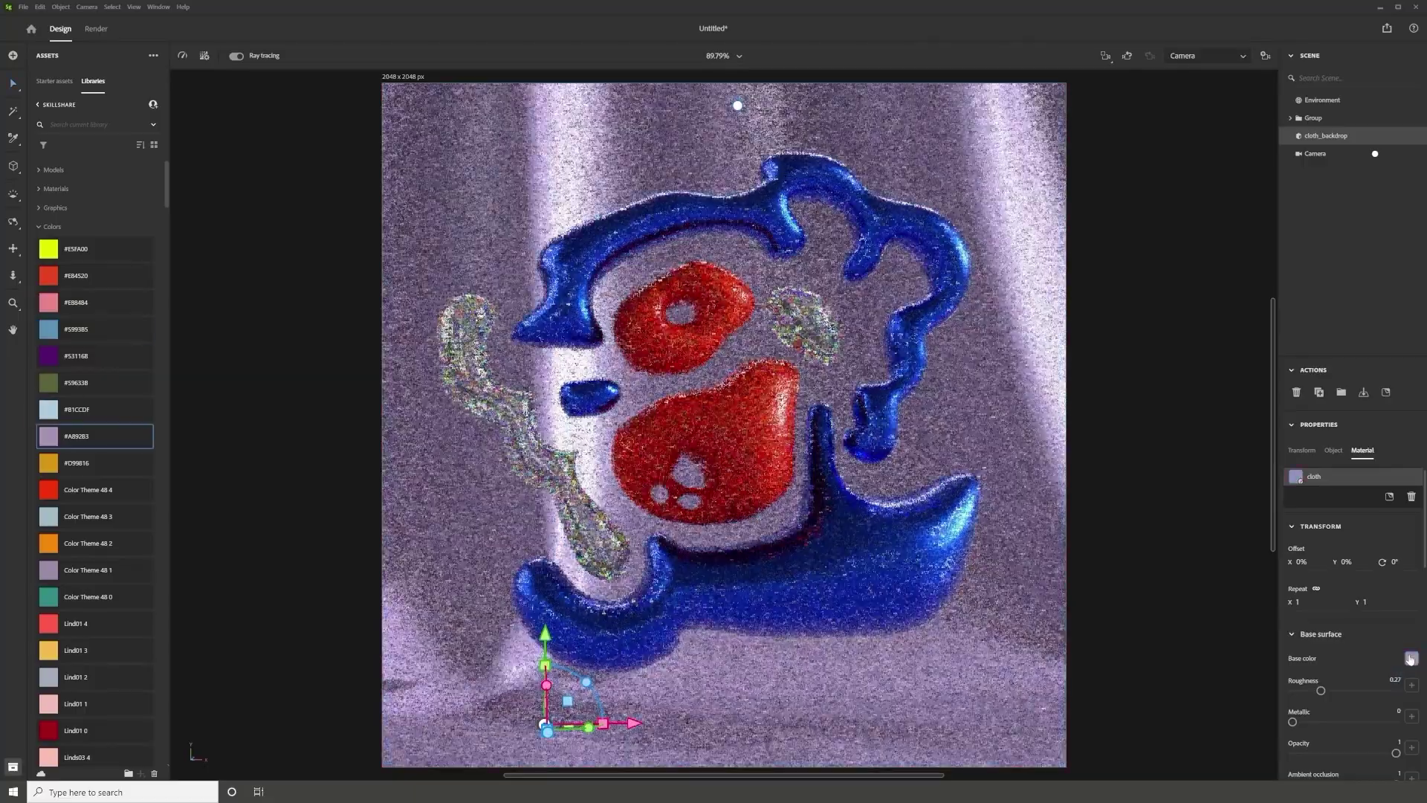
key("Down")
key("Down")
key("Down")
scroll(97, 446, "up", 5)
Colour the blue ribbon piece #E88484 with red as Flake Color 1
left_click(817, 579)
left_click(48, 302)
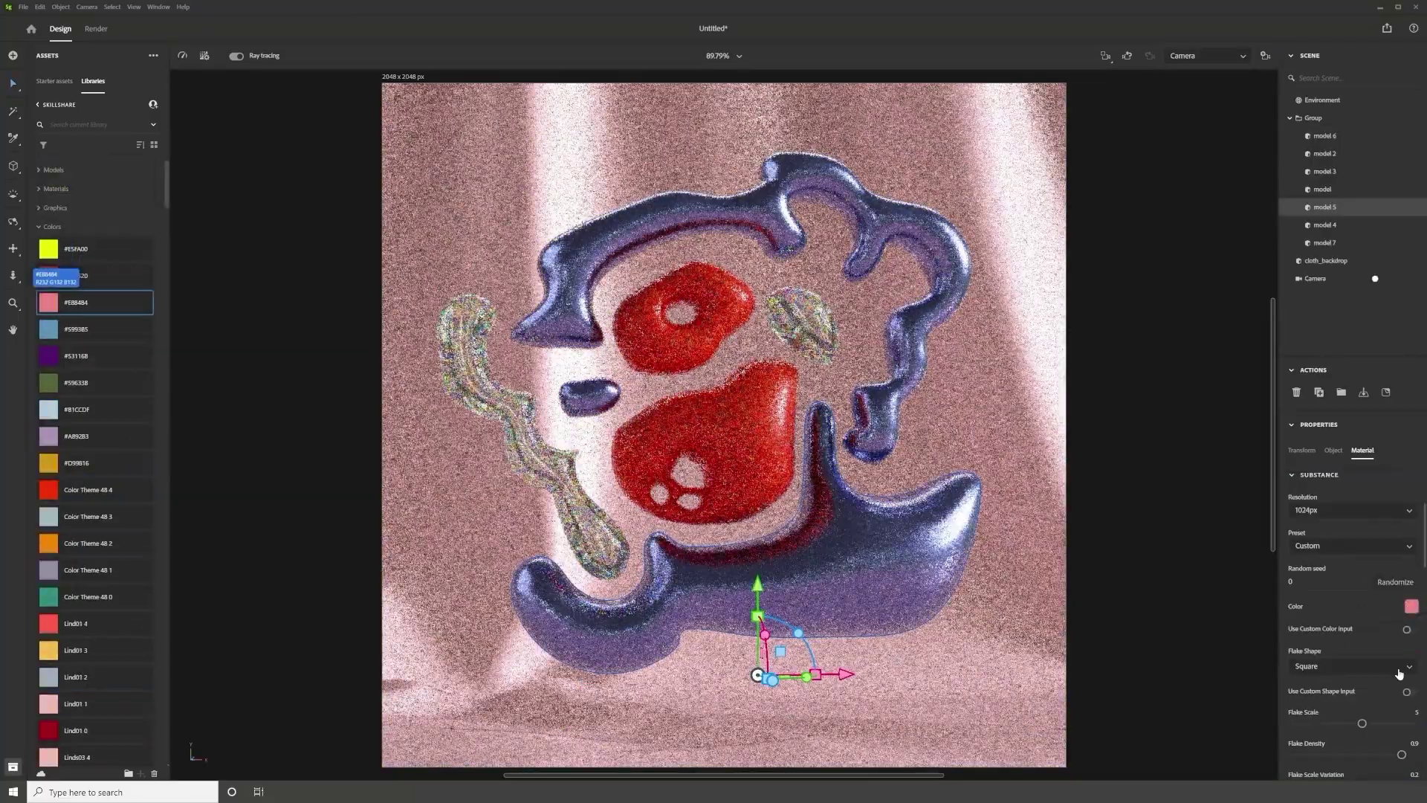
left_click_drag(1421, 563, 1412, 566)
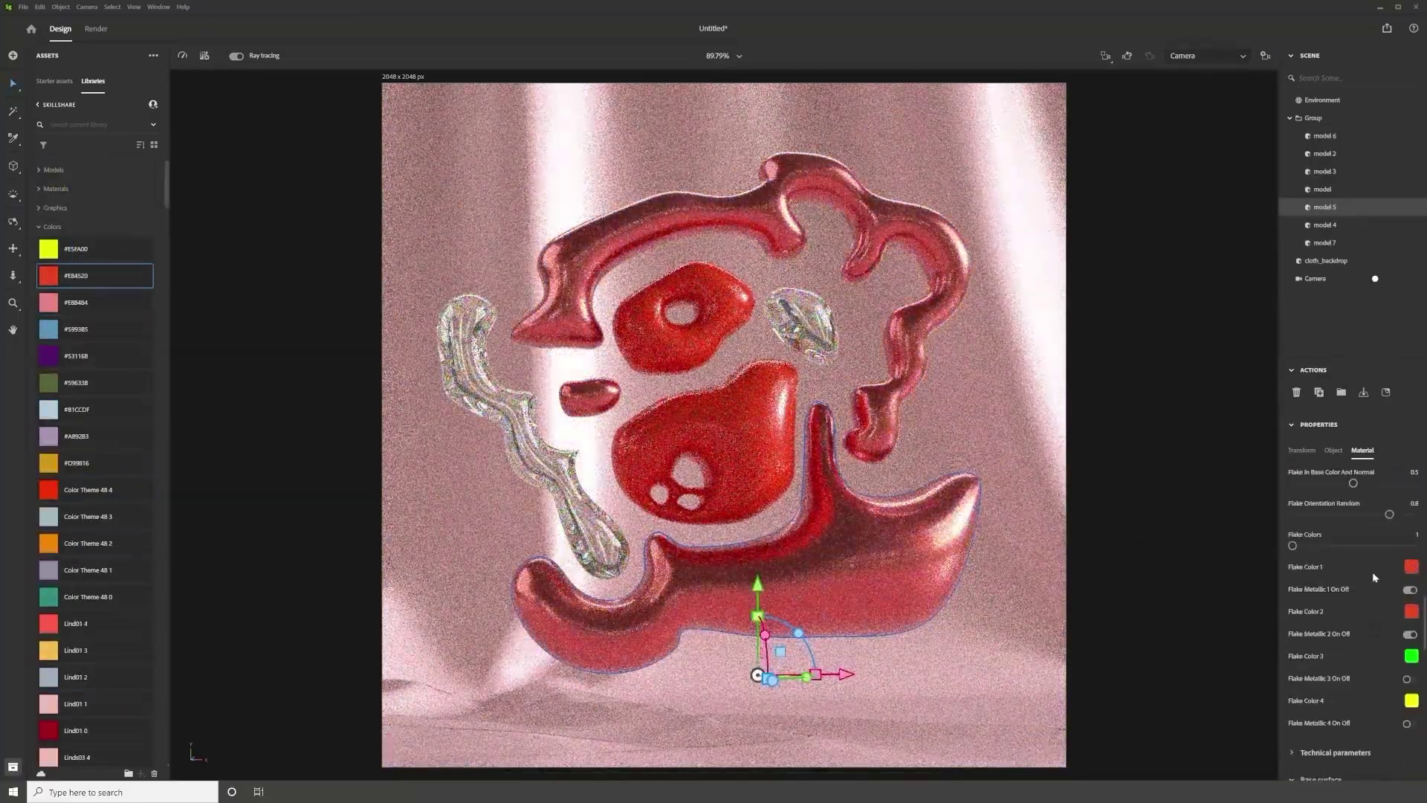
Try #5993B5 blue and several other library colours on the cloth backdrop
left_click(1411, 566)
left_click(1026, 505)
key("Down")
key("Down")
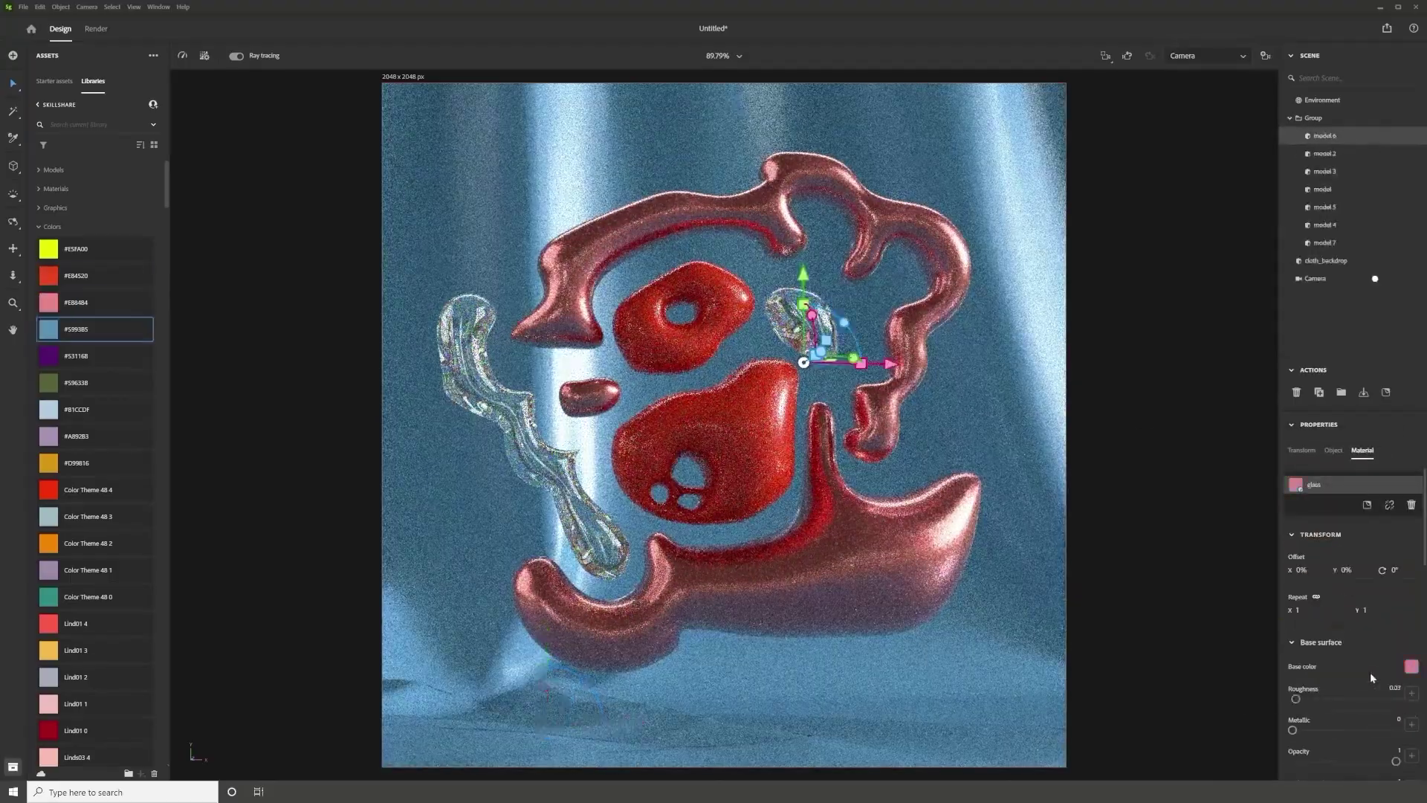
scroll(1371, 672, "down", 5)
scroll(1313, 711, "down", 3)
left_click(1192, 560)
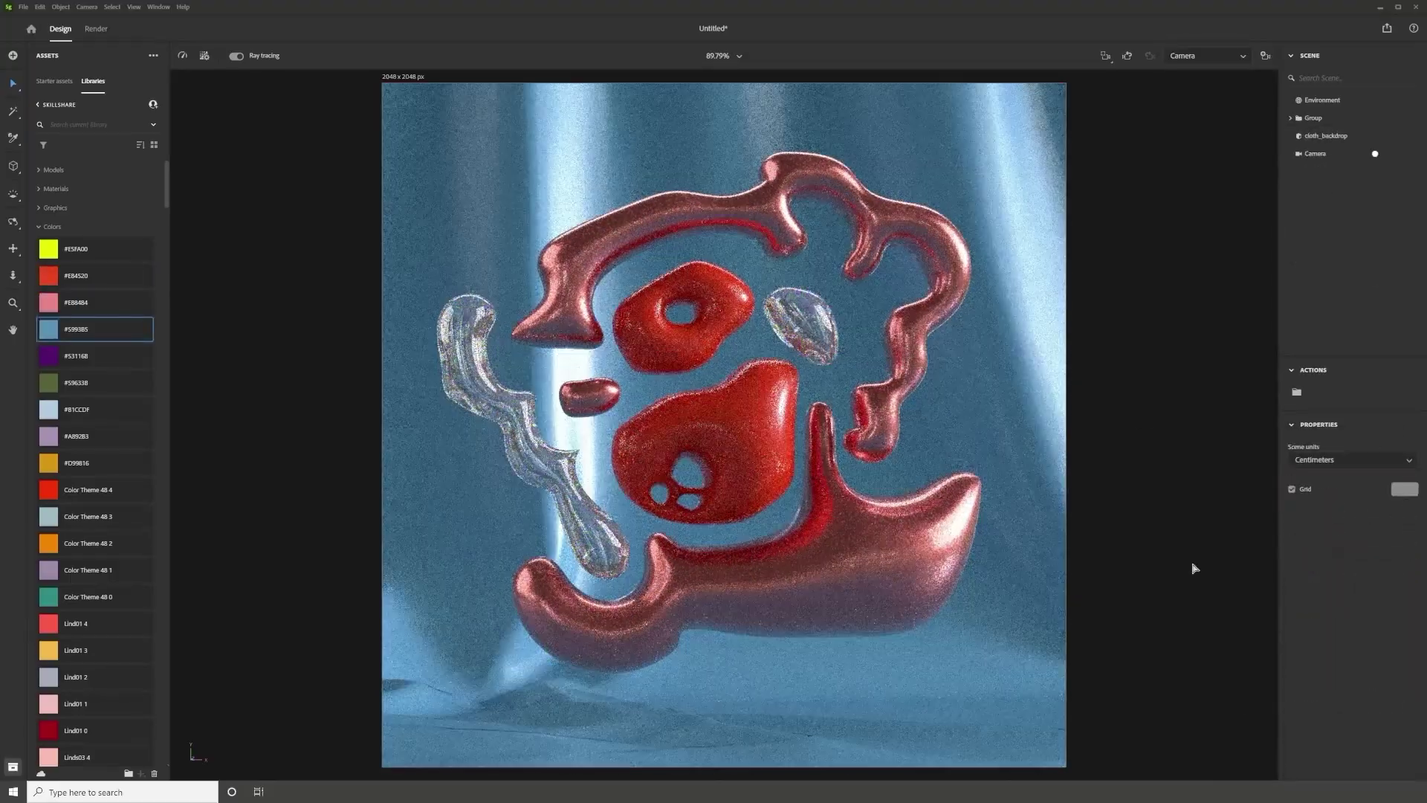
left_click(1081, 493)
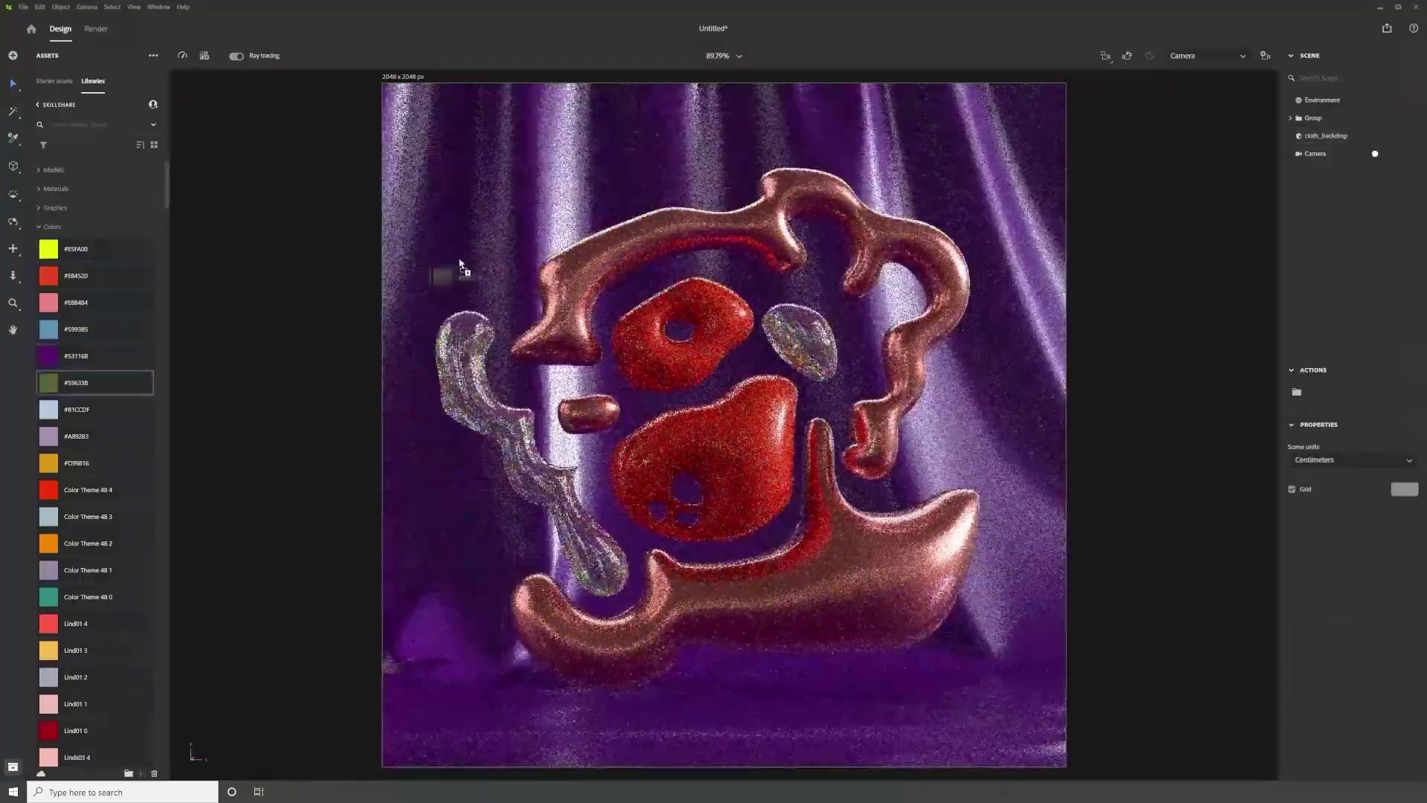
left_click_drag(74, 463, 416, 476)
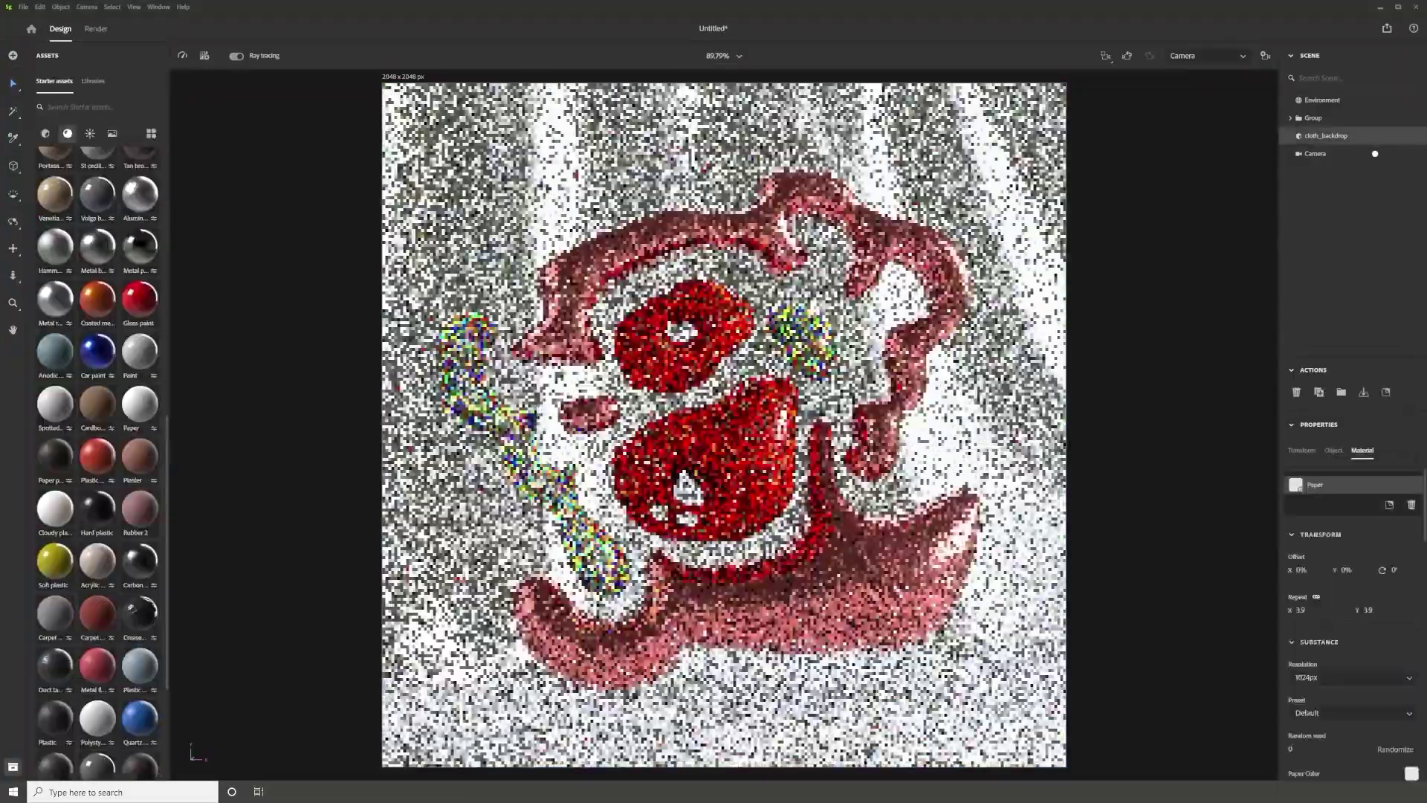
Give the cloth backdrop a pale paper colour and add an Area light
left_click(1411, 772)
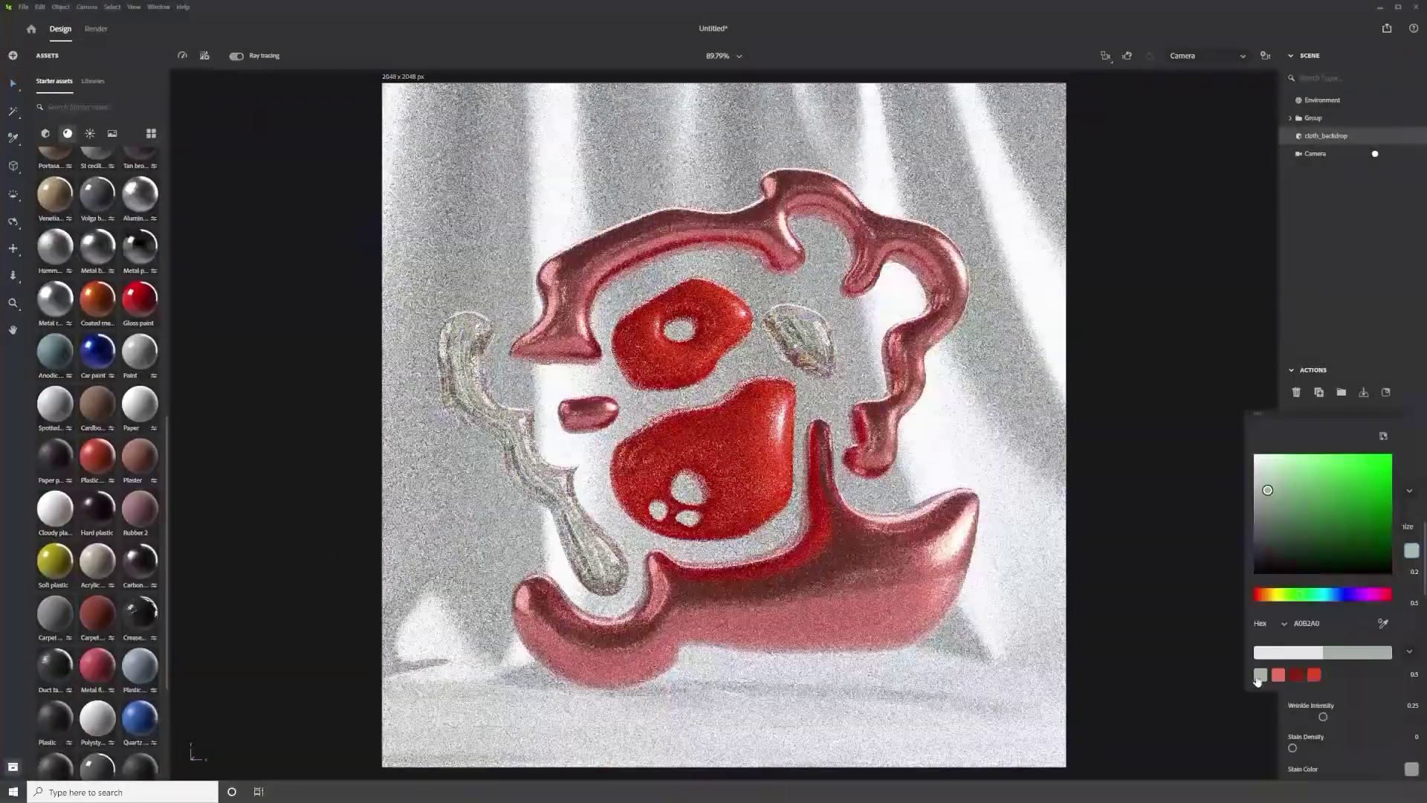
left_click(1271, 483)
left_click(1312, 117)
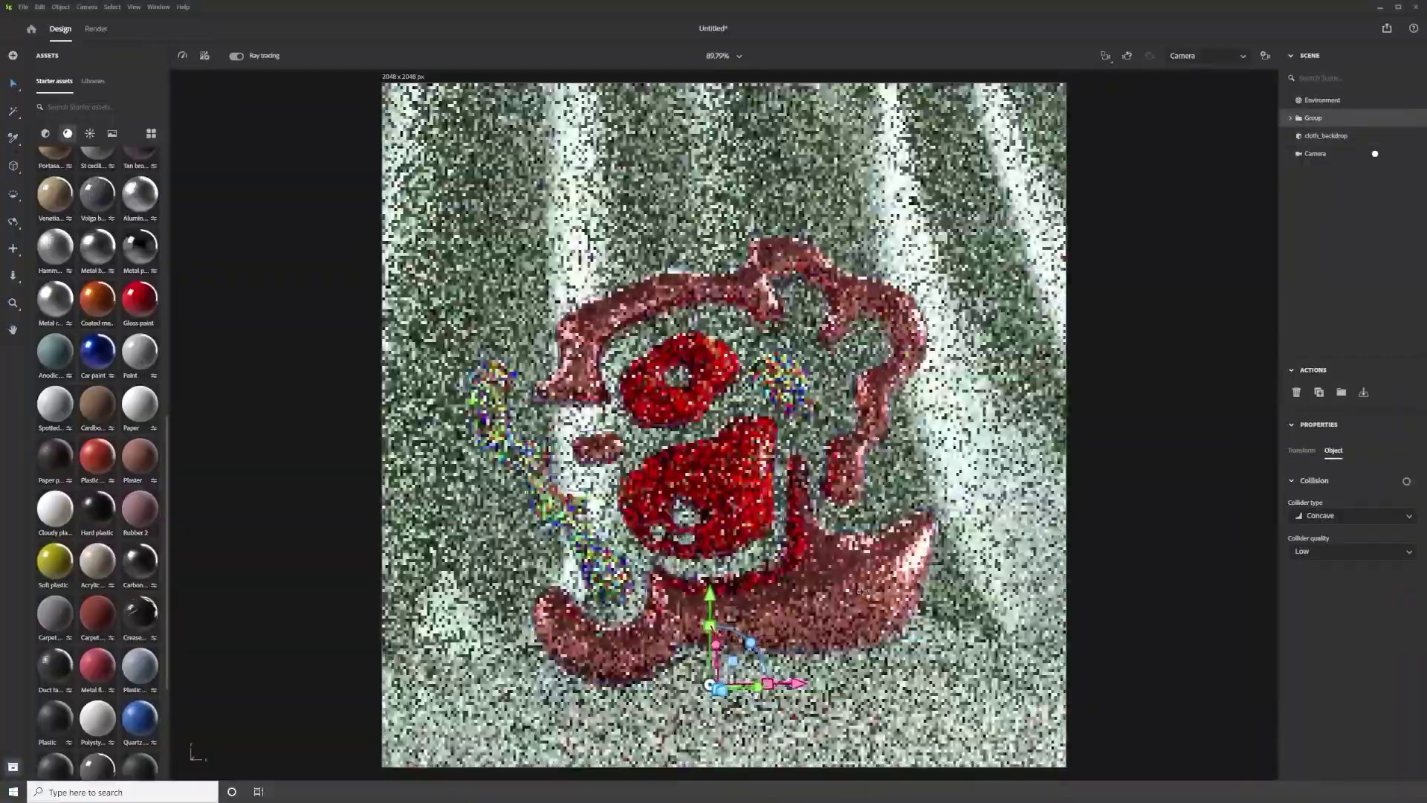
left_click(89, 133)
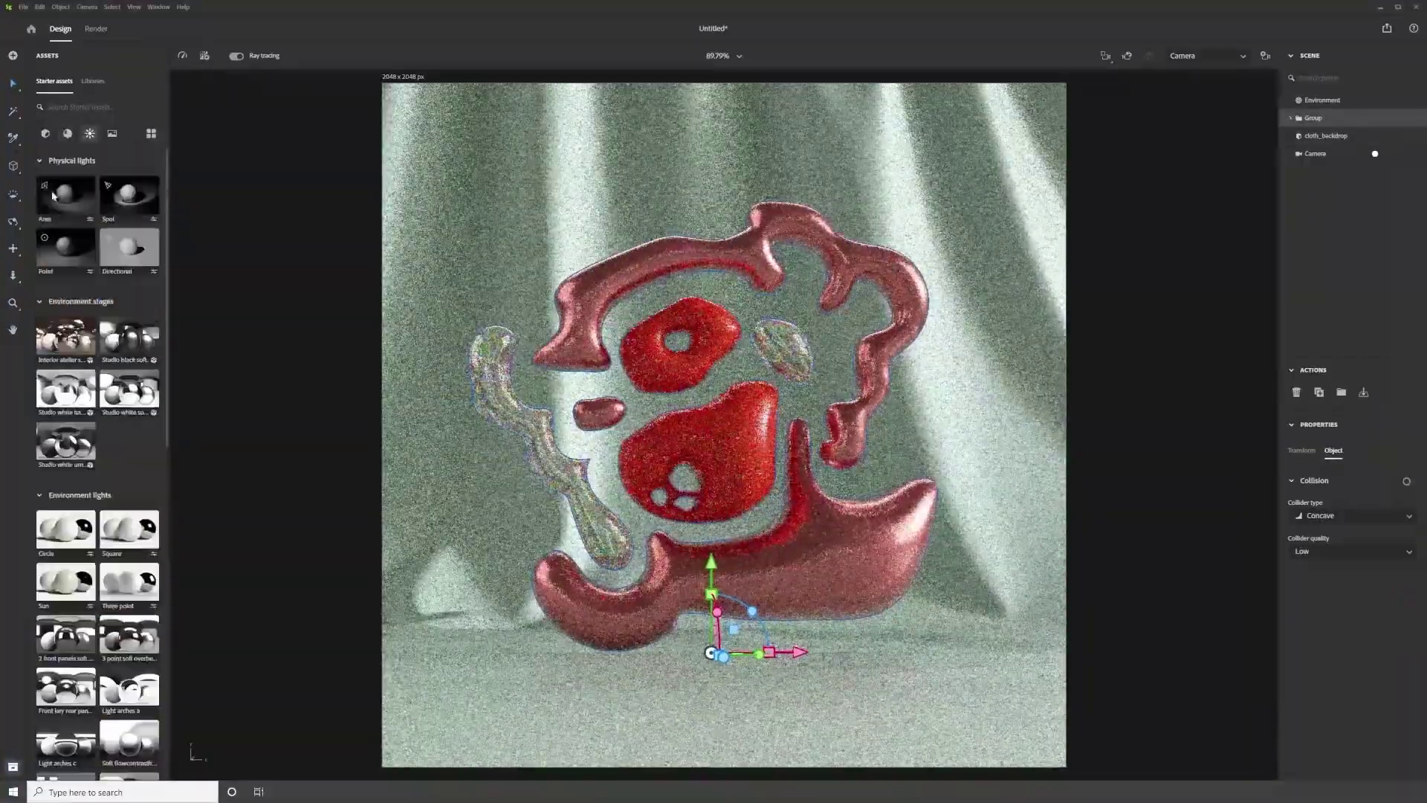
left_click(66, 195)
Raise the area light's exposure from a free view, then return to the camera view
left_click(1204, 55)
left_click(1196, 75)
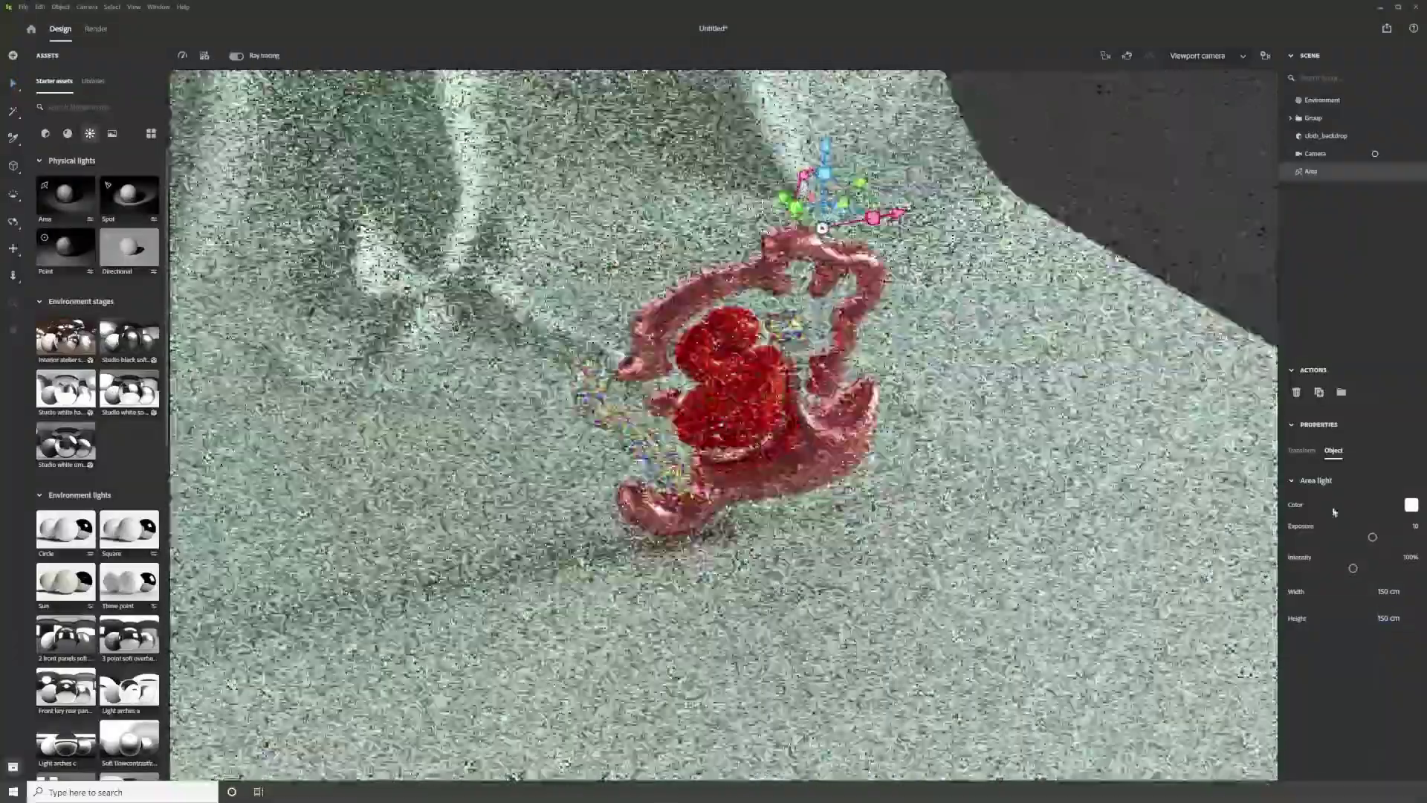
left_click_drag(1372, 536, 1406, 536)
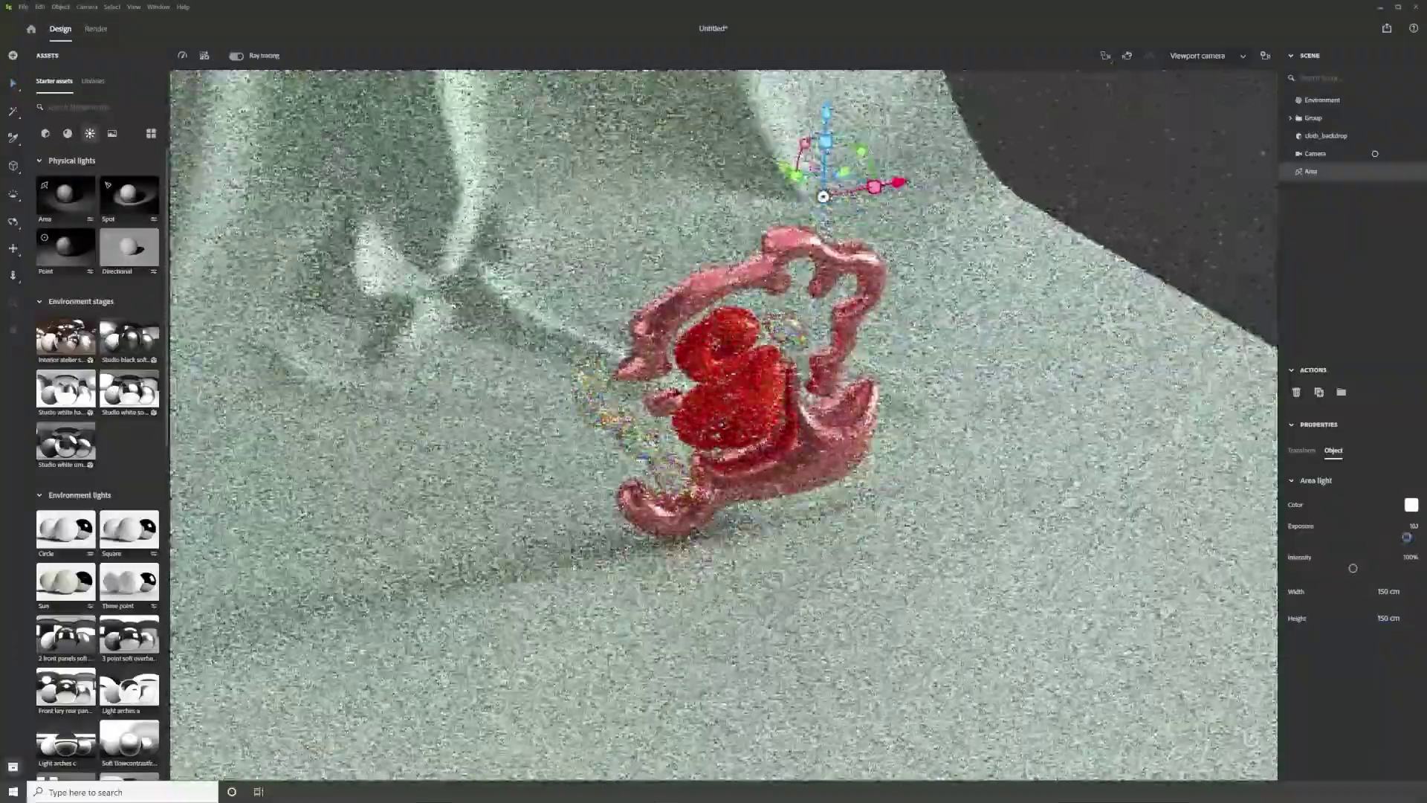
left_click(1204, 56)
left_click(1188, 93)
Move the blob group slightly lower along Y in the camera view
left_click(1204, 56)
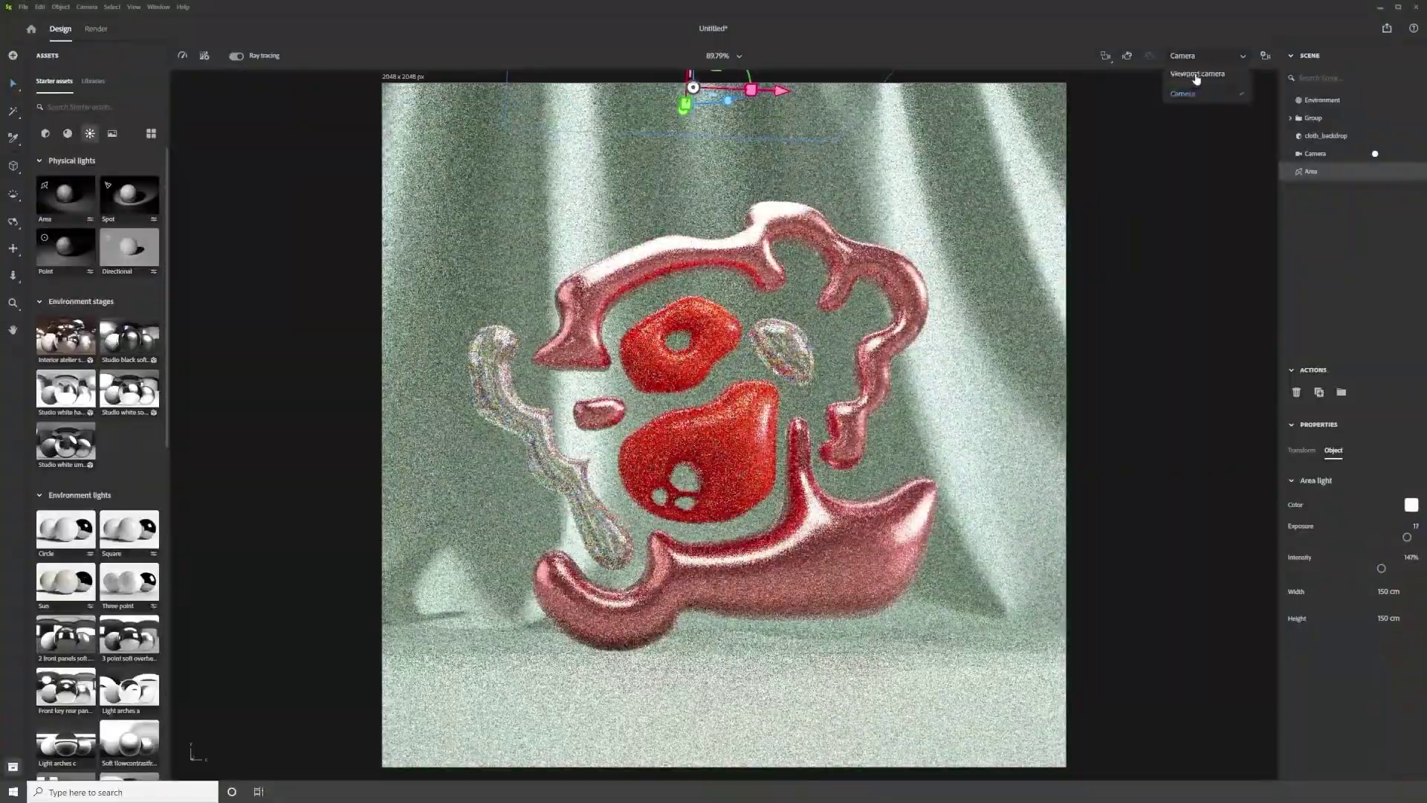
left_click(1204, 56)
left_click(1189, 93)
left_click(1181, 312)
left_click(711, 572)
left_click_drag(712, 572, 711, 577)
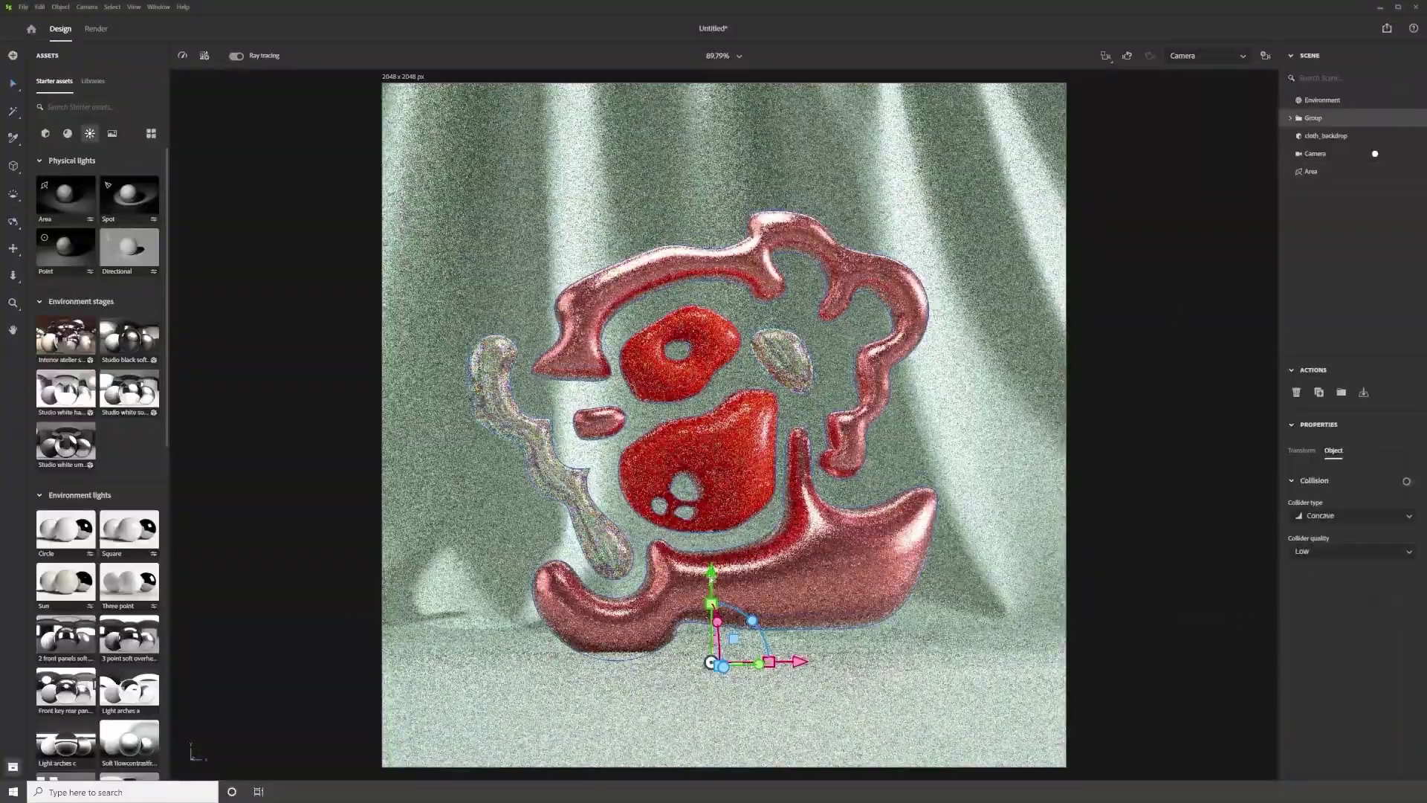
Expand the blob group to check its silver, base and red pieces, then collapse it
left_click(679, 331)
left_click(699, 438)
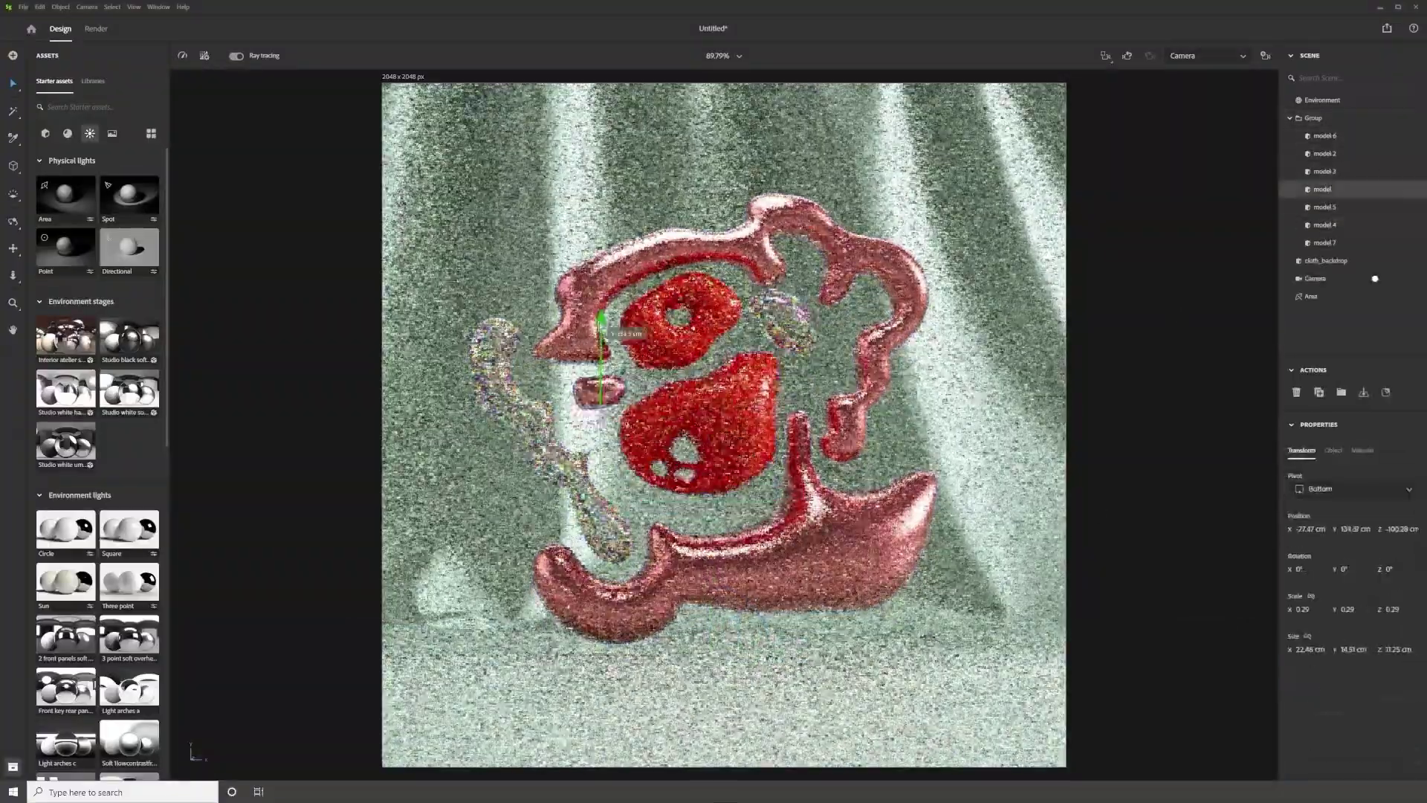
left_click(594, 520)
left_click(743, 565)
left_click(698, 424)
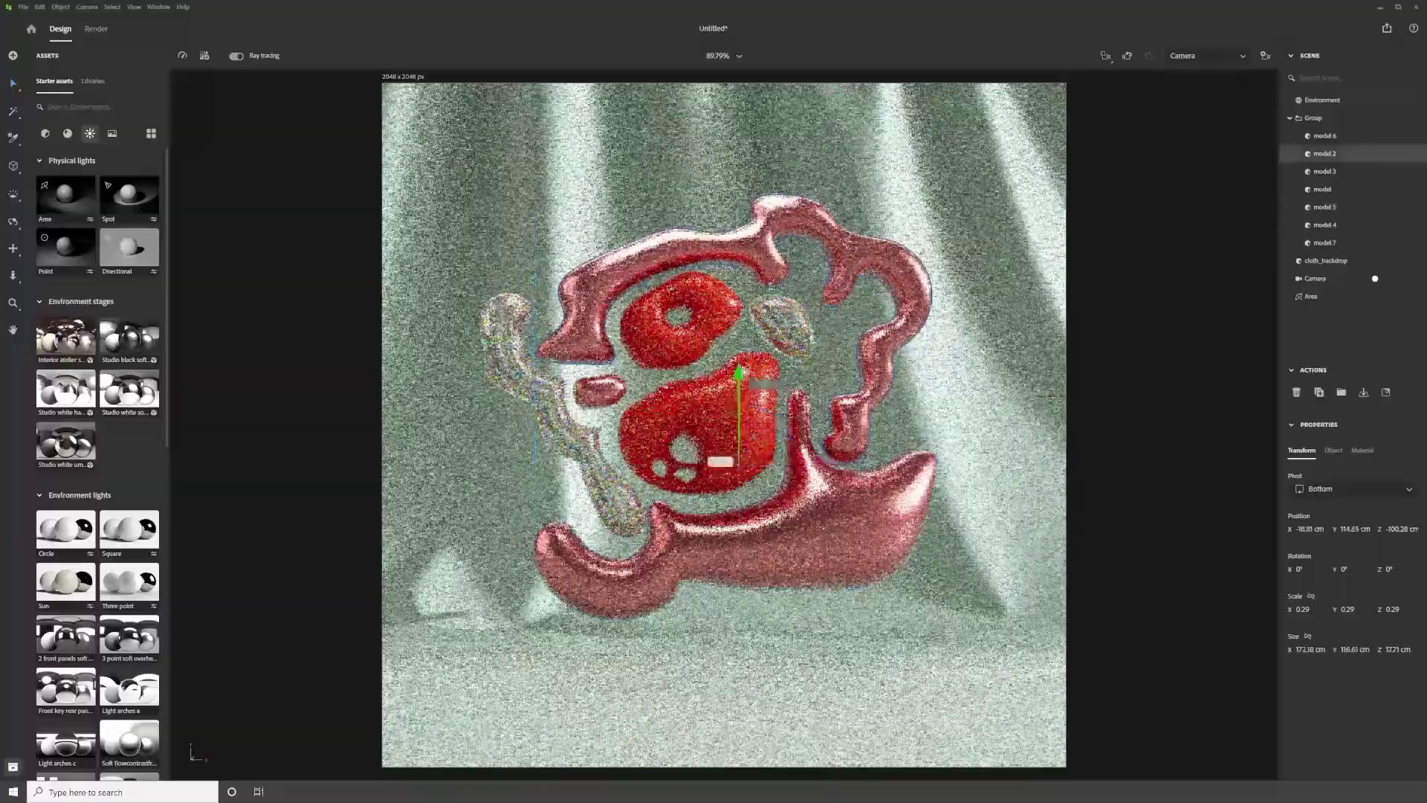
left_click(350, 197)
left_click(1314, 153)
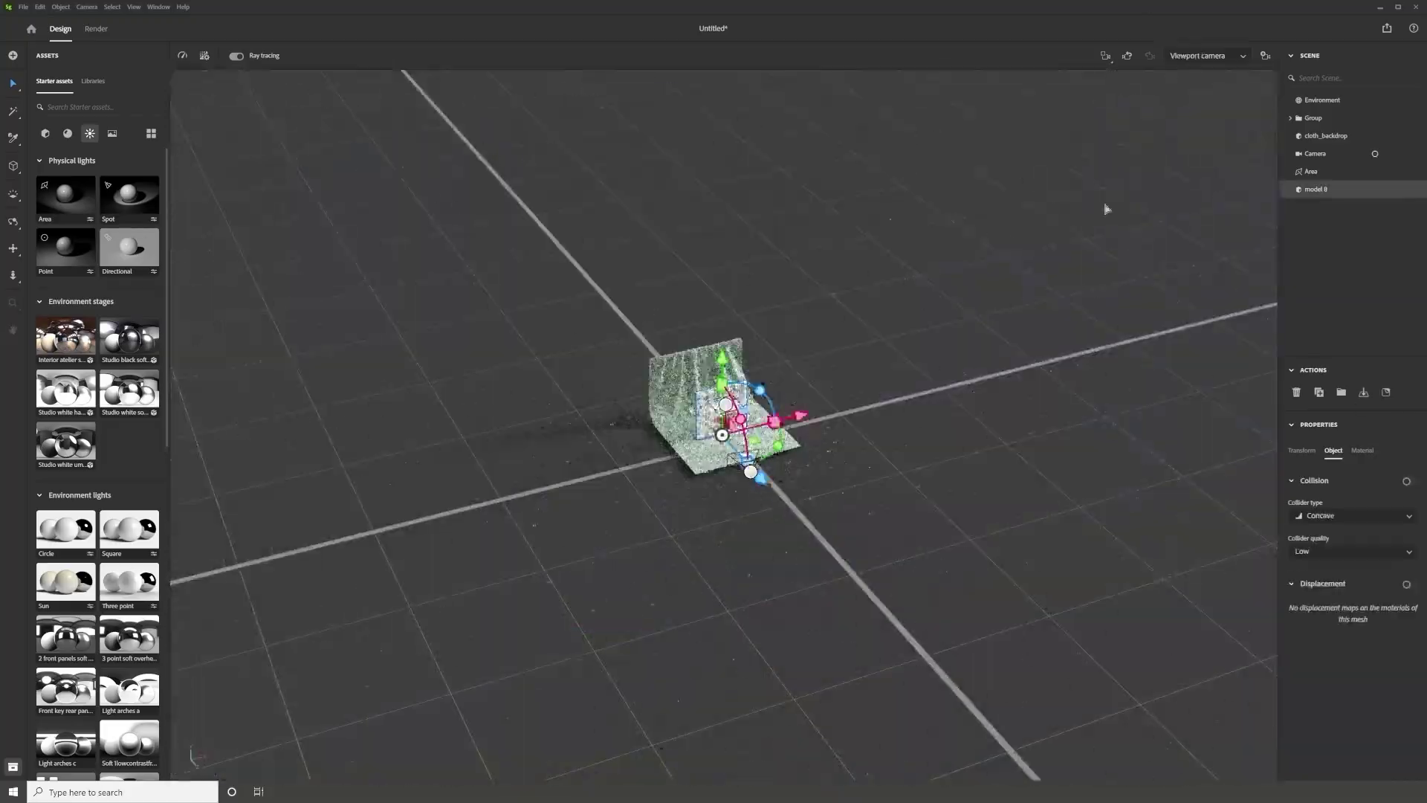
Return to the camera view and apply the Oxford Fabric material to the quilted wall
left_click(1375, 153)
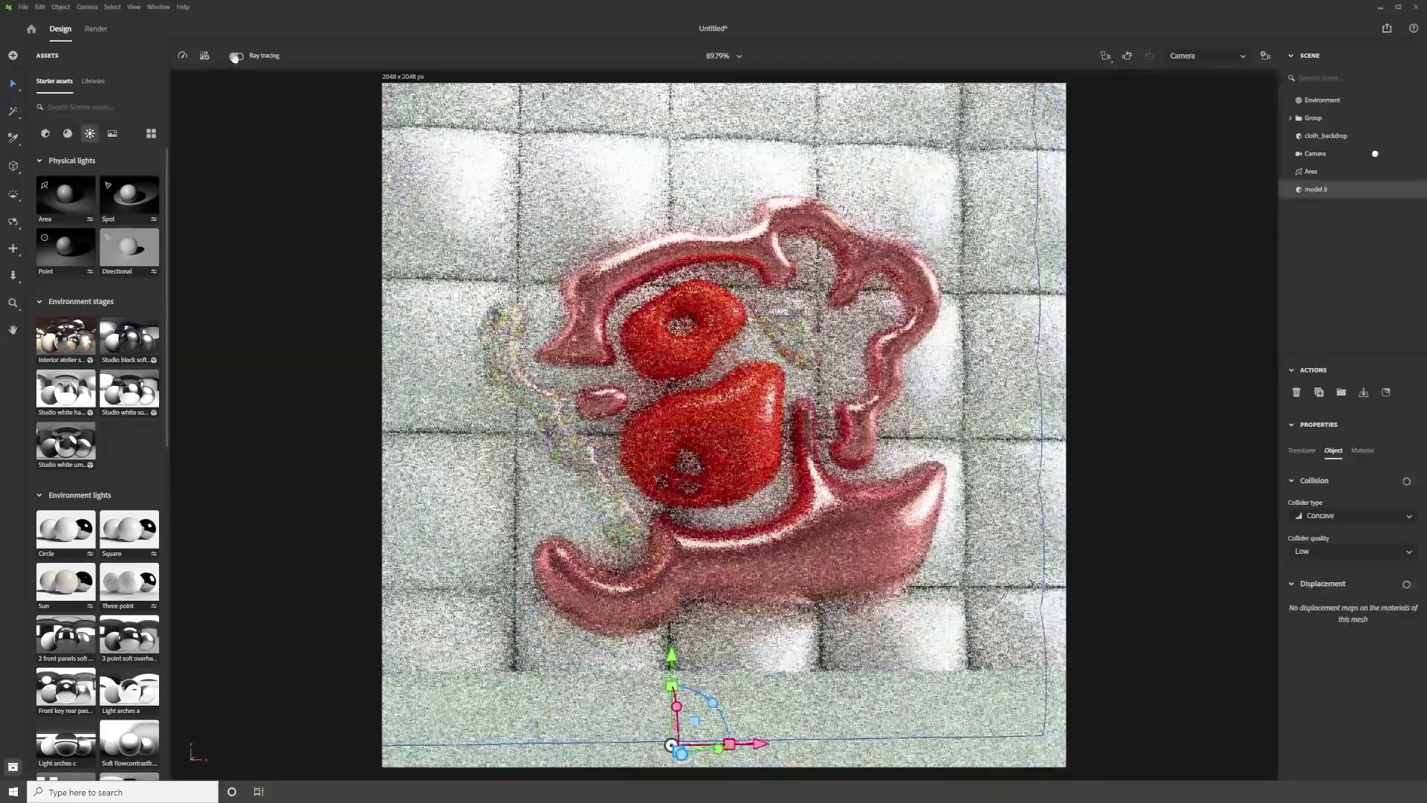
left_click(1331, 153)
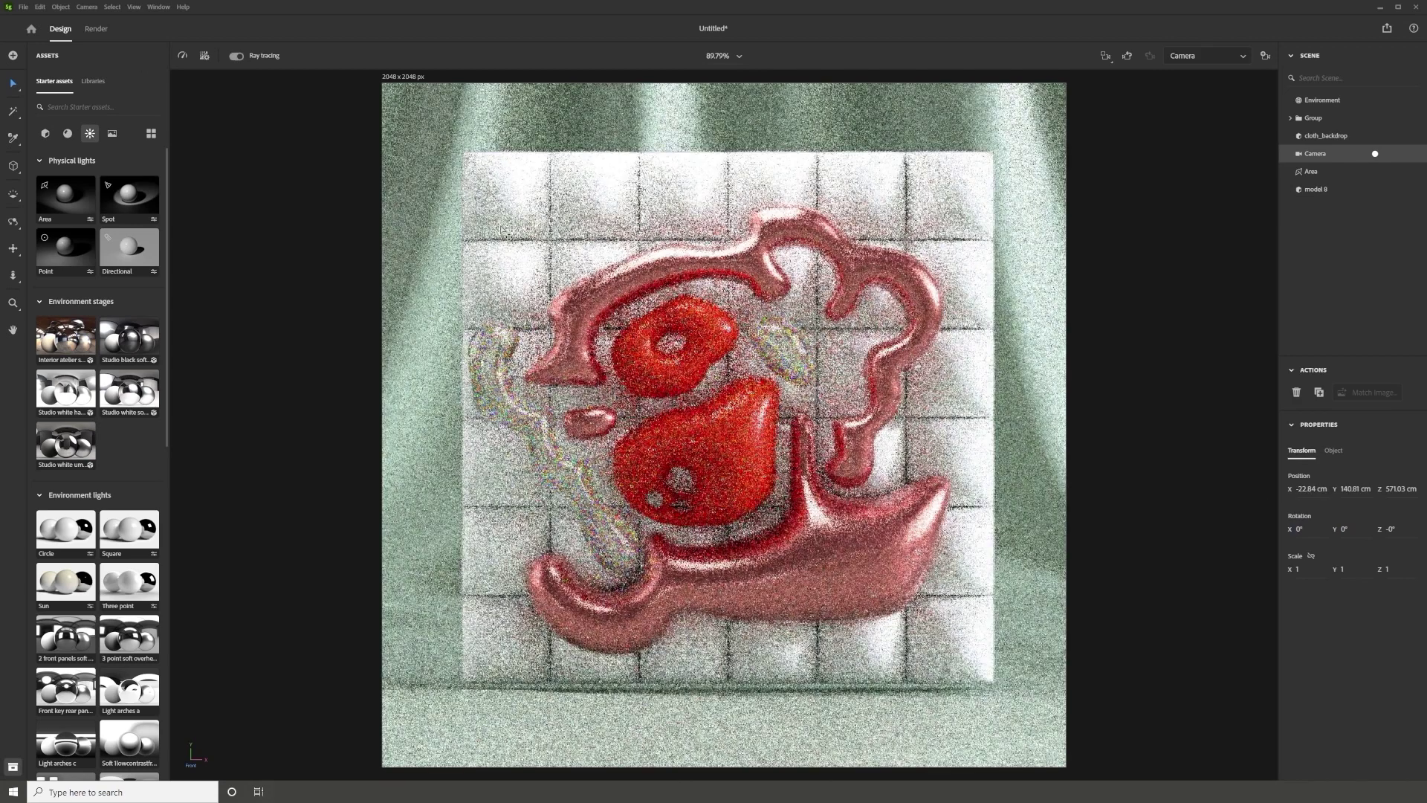
left_click(68, 133)
left_click_drag(97, 381, 743, 520)
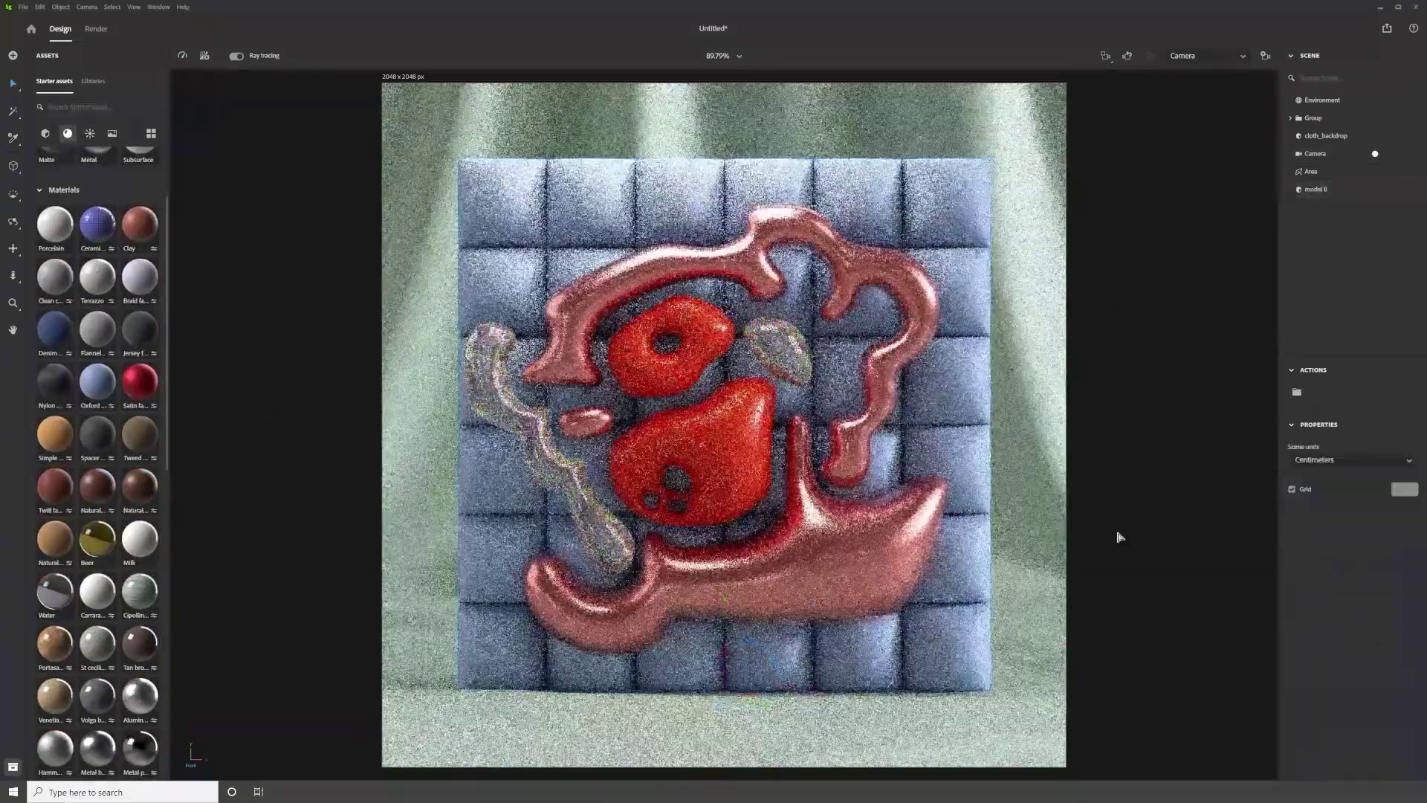
left_click(93, 80)
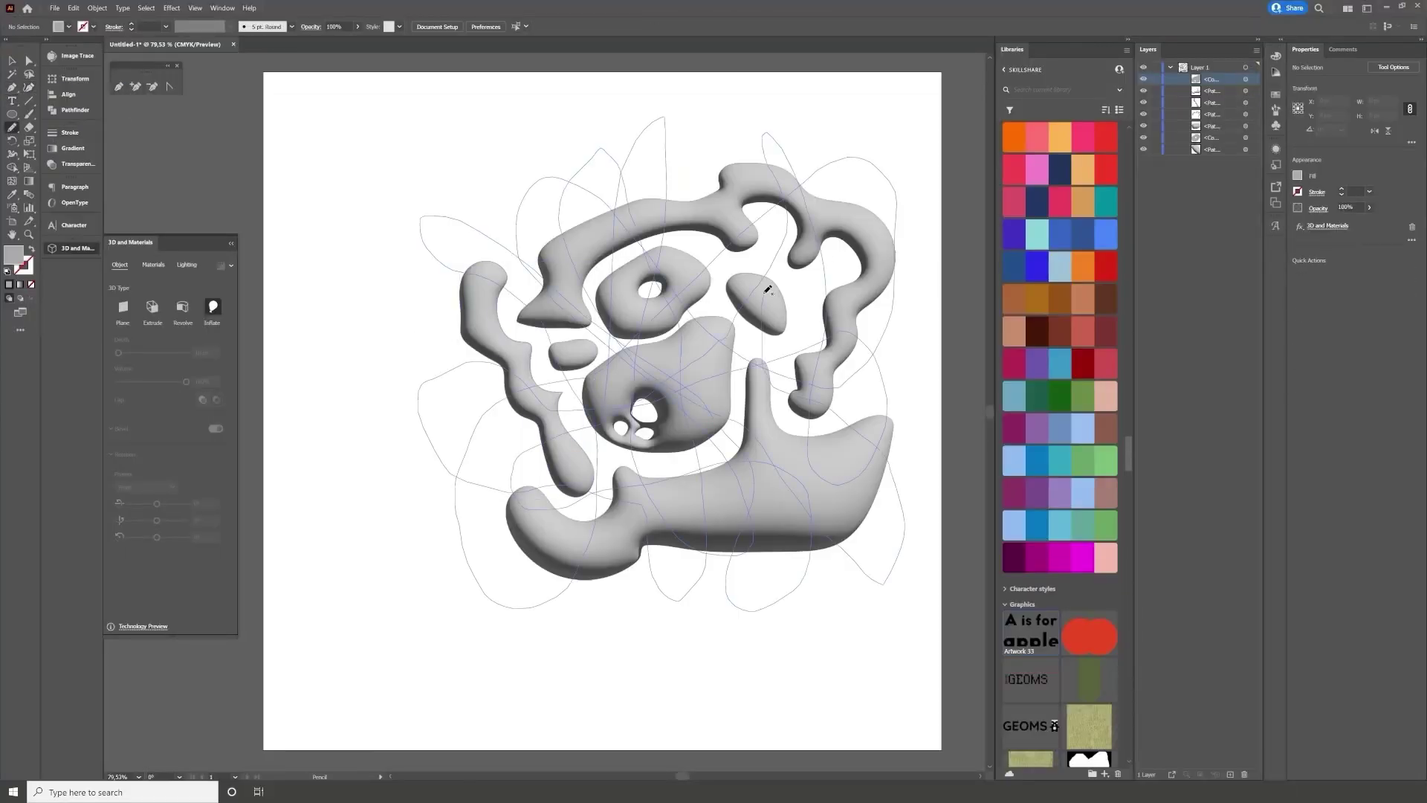
Give the scribble path a stroke and the 3D Inflate effect, then export the selection
left_click(70, 132)
left_click(75, 248)
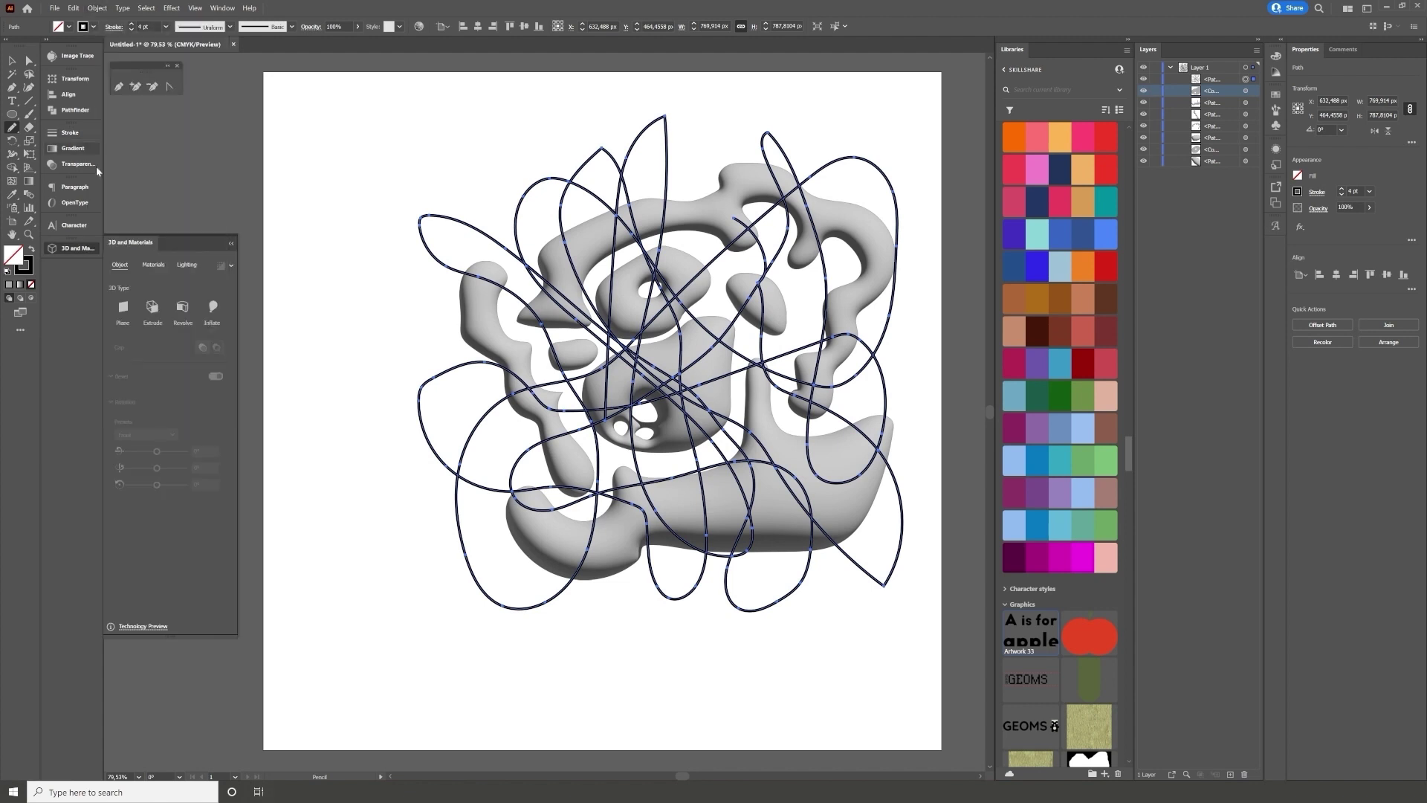
left_click(30, 273)
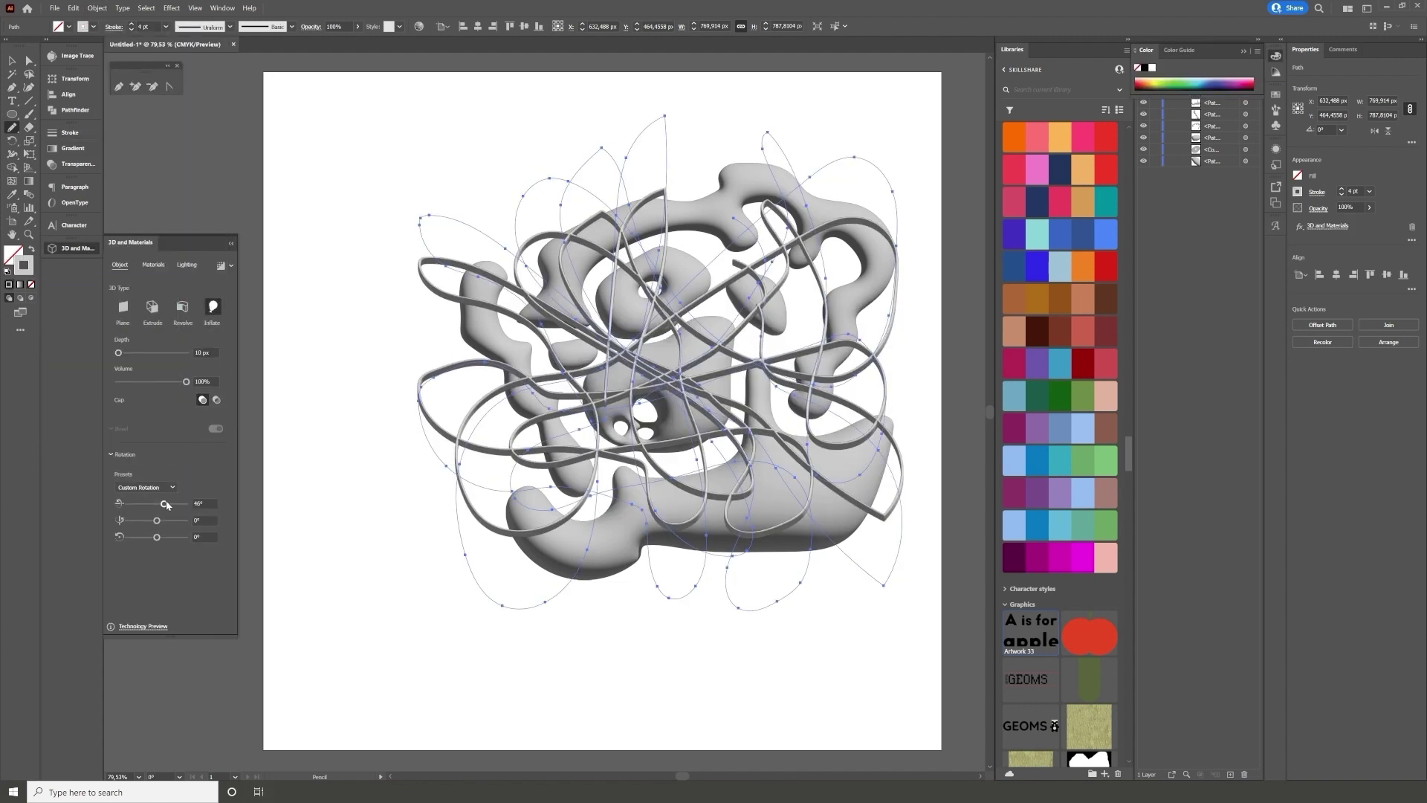
key("ctrl+alt+e")
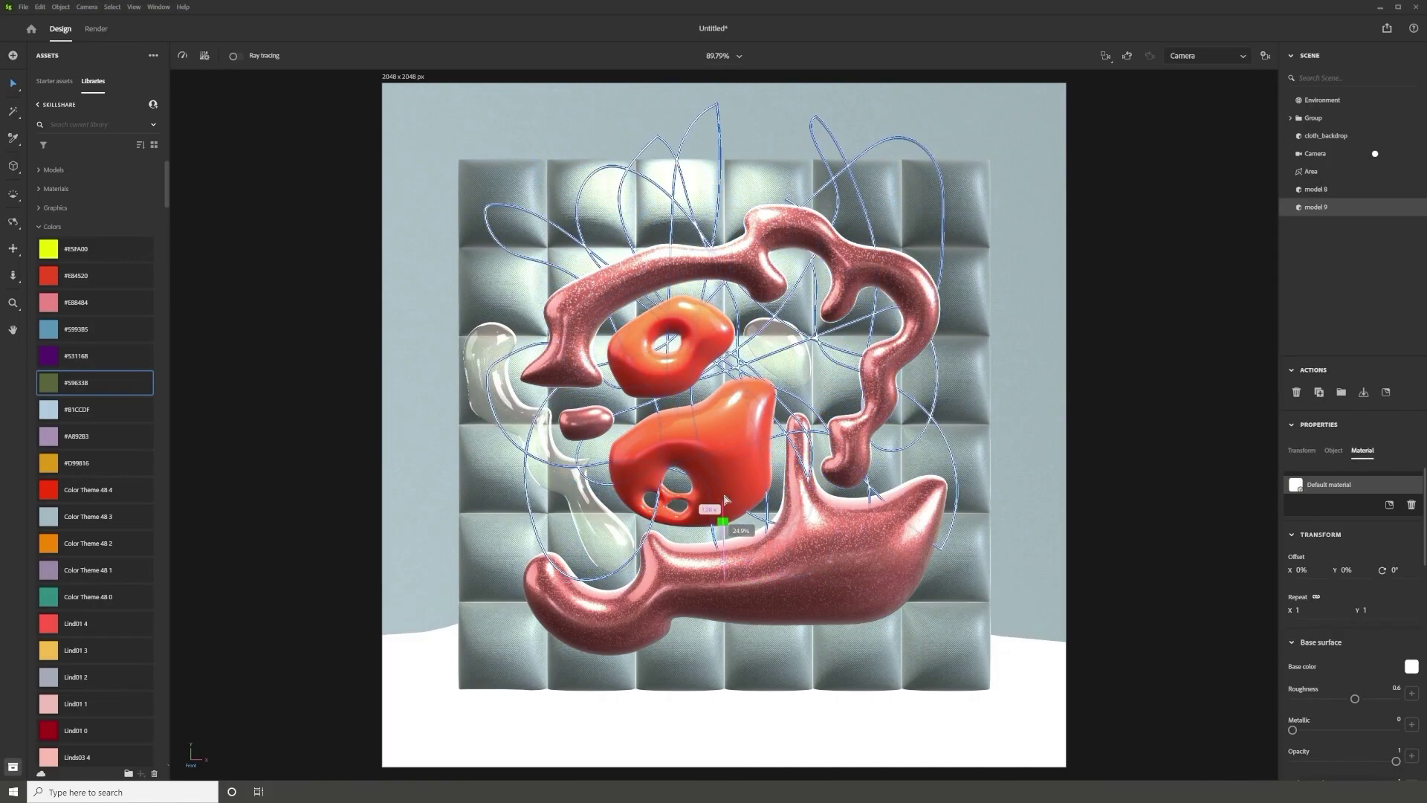
Apply Metal Polished to the scribble tubes, then go back to the Camera view
left_click(54, 80)
left_click(139, 208)
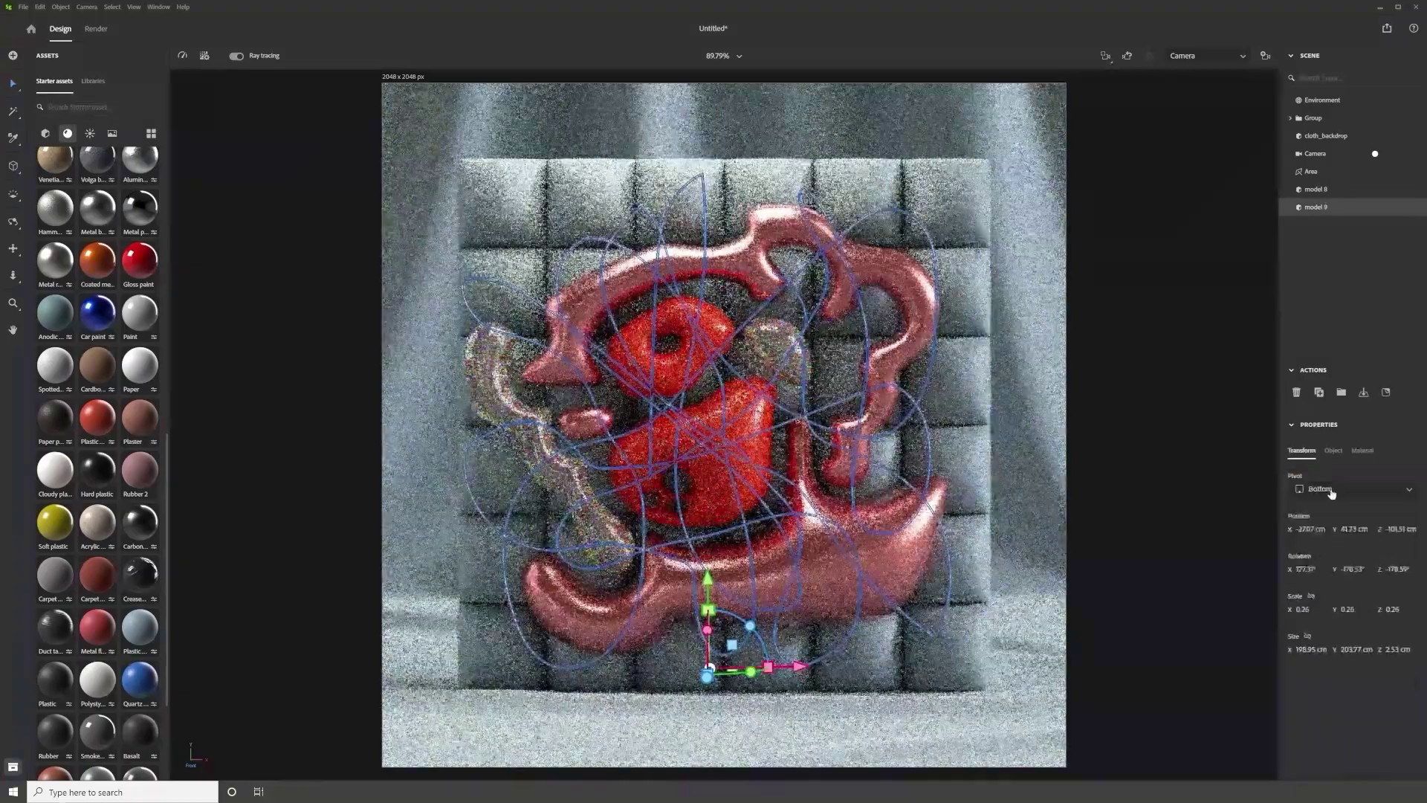
scroll(1121, 449, "down", 3)
left_click(1121, 449)
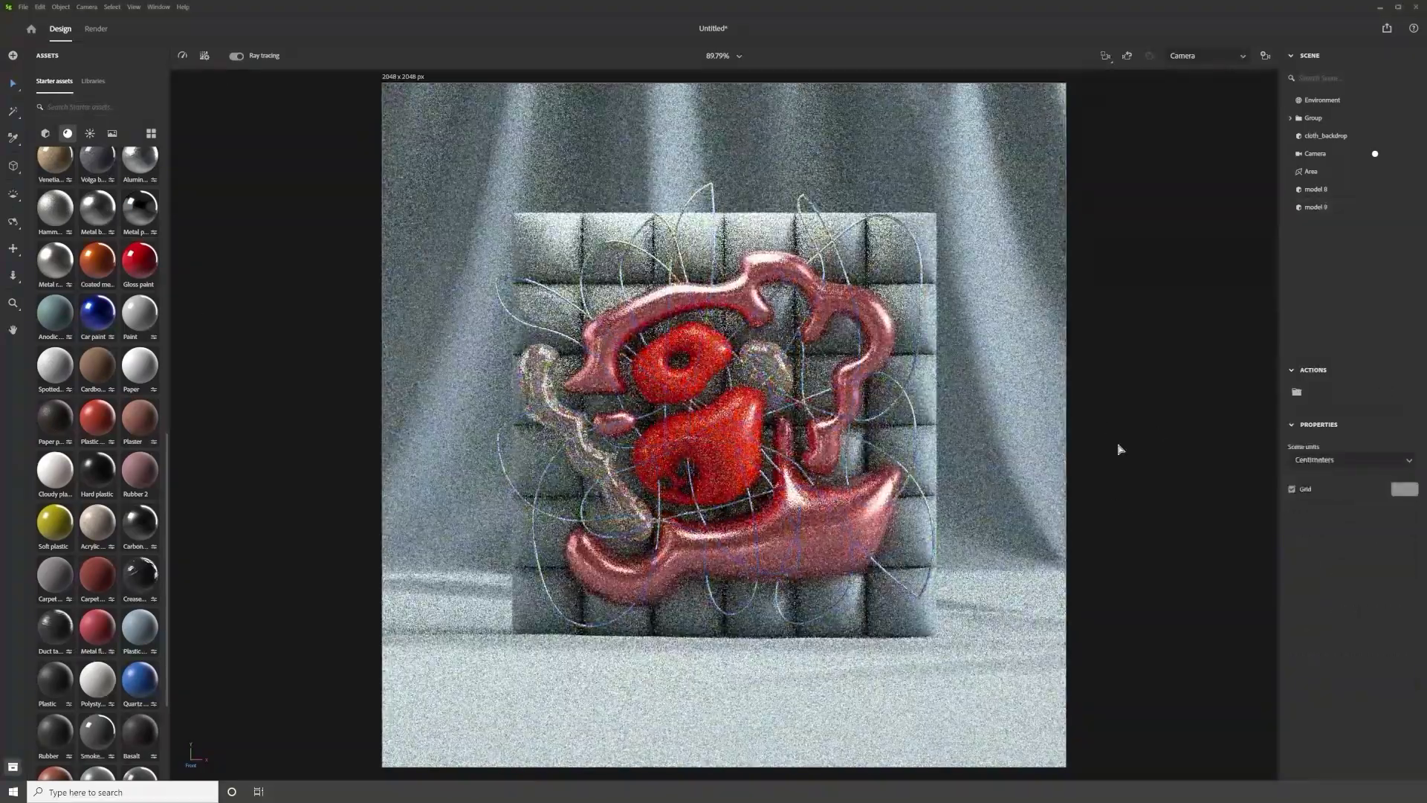
left_click(1181, 93)
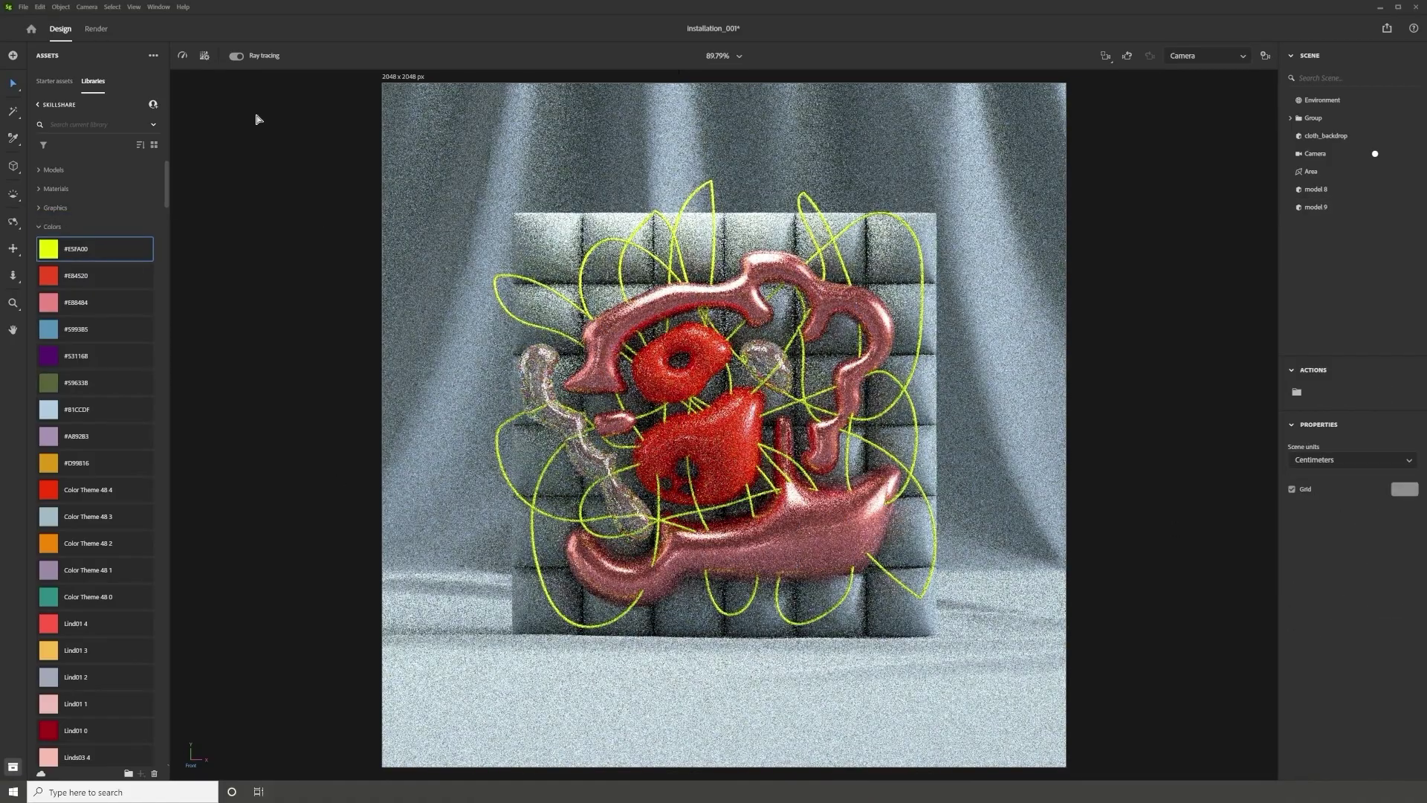
Save the Stager scene and bring up the Environment's Lights settings
left_click(23, 6)
left_click(37, 83)
left_click(1322, 100)
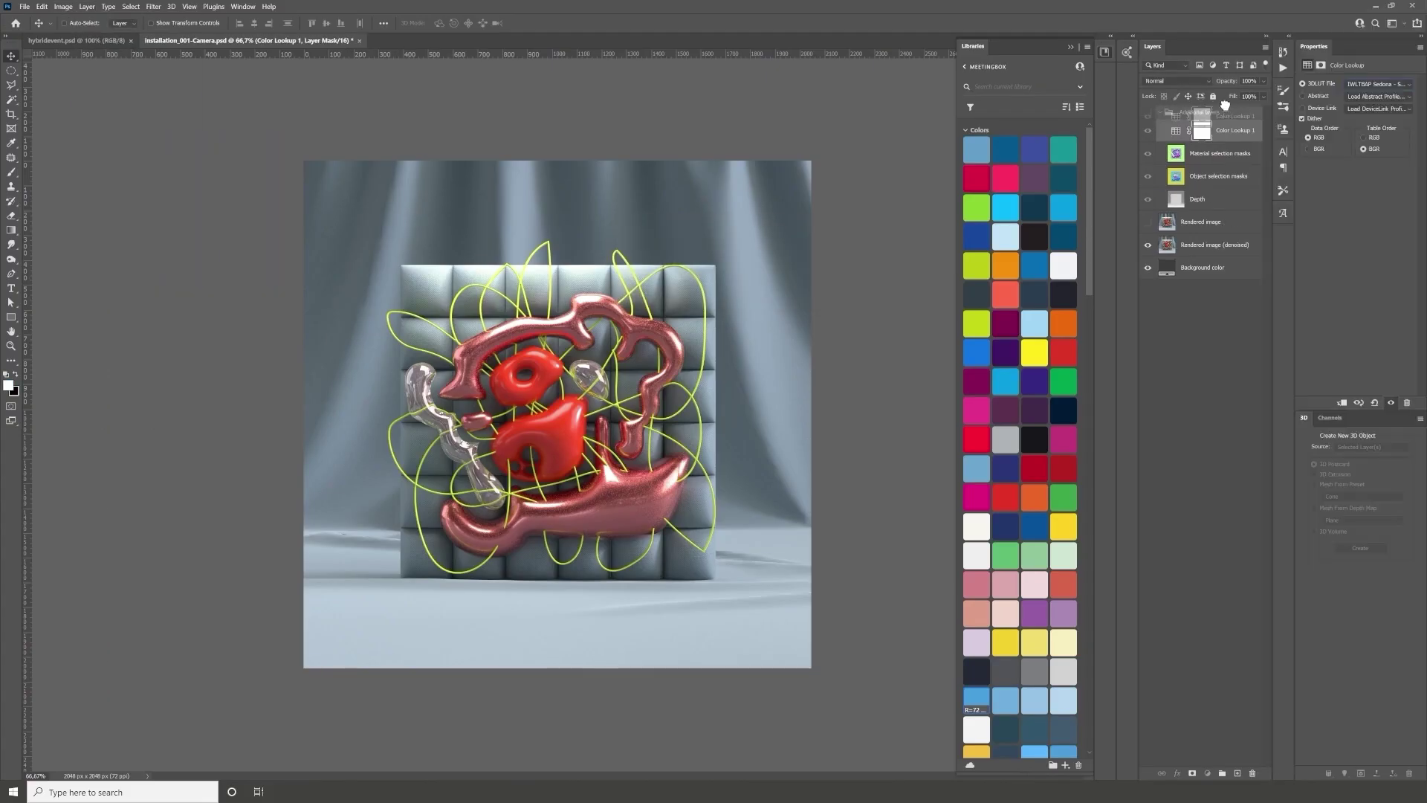
Apply a Camera Raw Filter to the render with Highlights lowered to -44
left_click(153, 6)
left_click(186, 71)
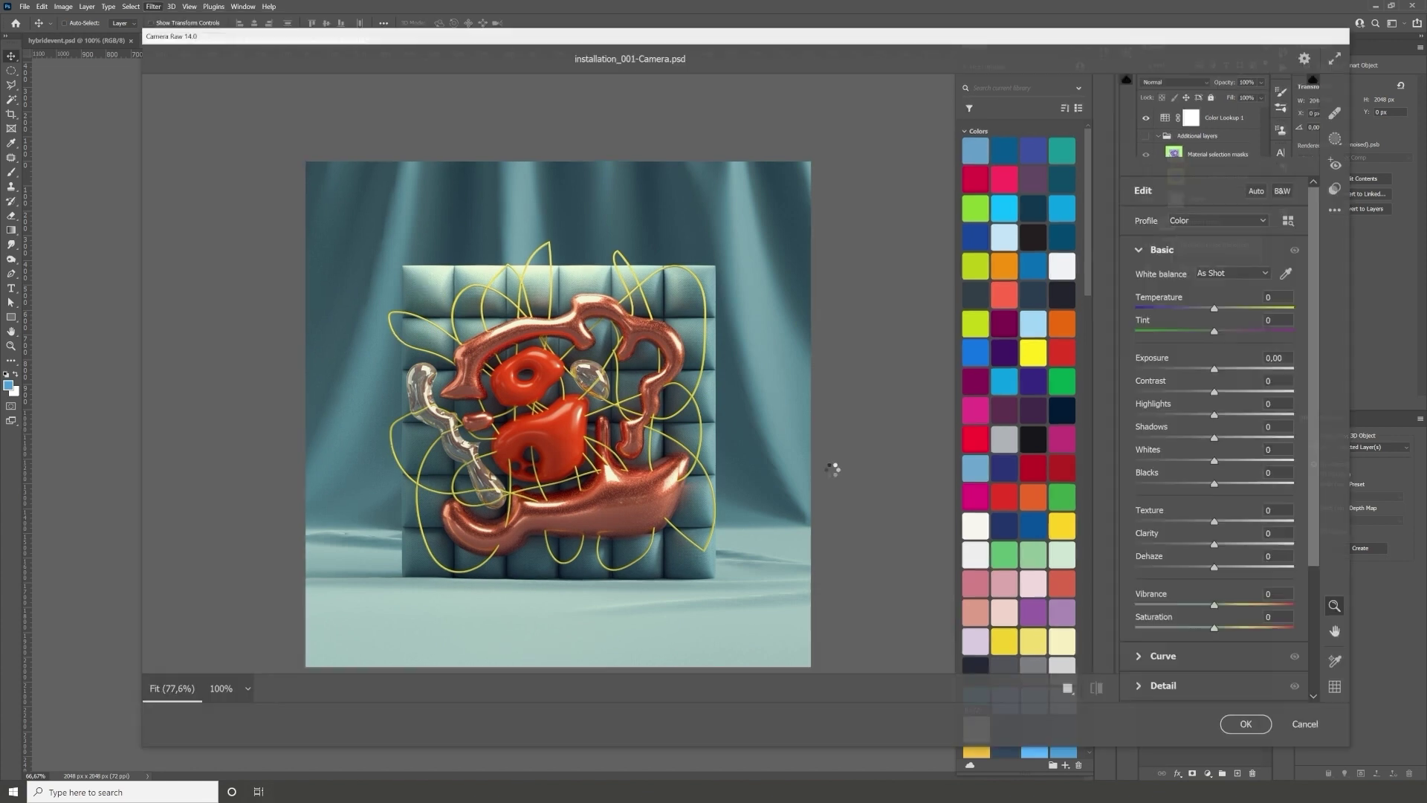
left_click_drag(1217, 414, 1179, 415)
key("Return")
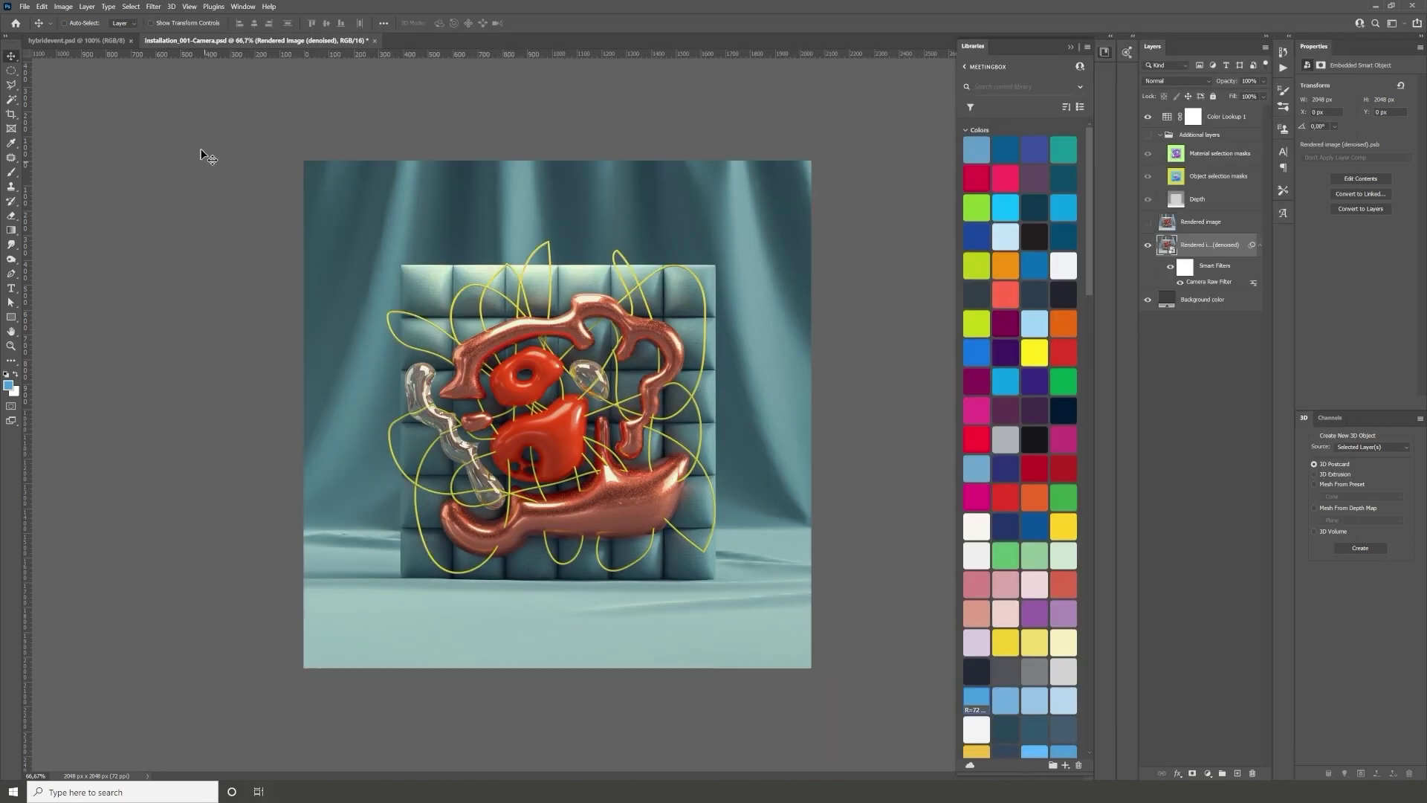
Duplicate the denoised render layer and enlarge the brush to 99
right_click(1200, 245)
left_click(1256, 456)
key("bracketright")
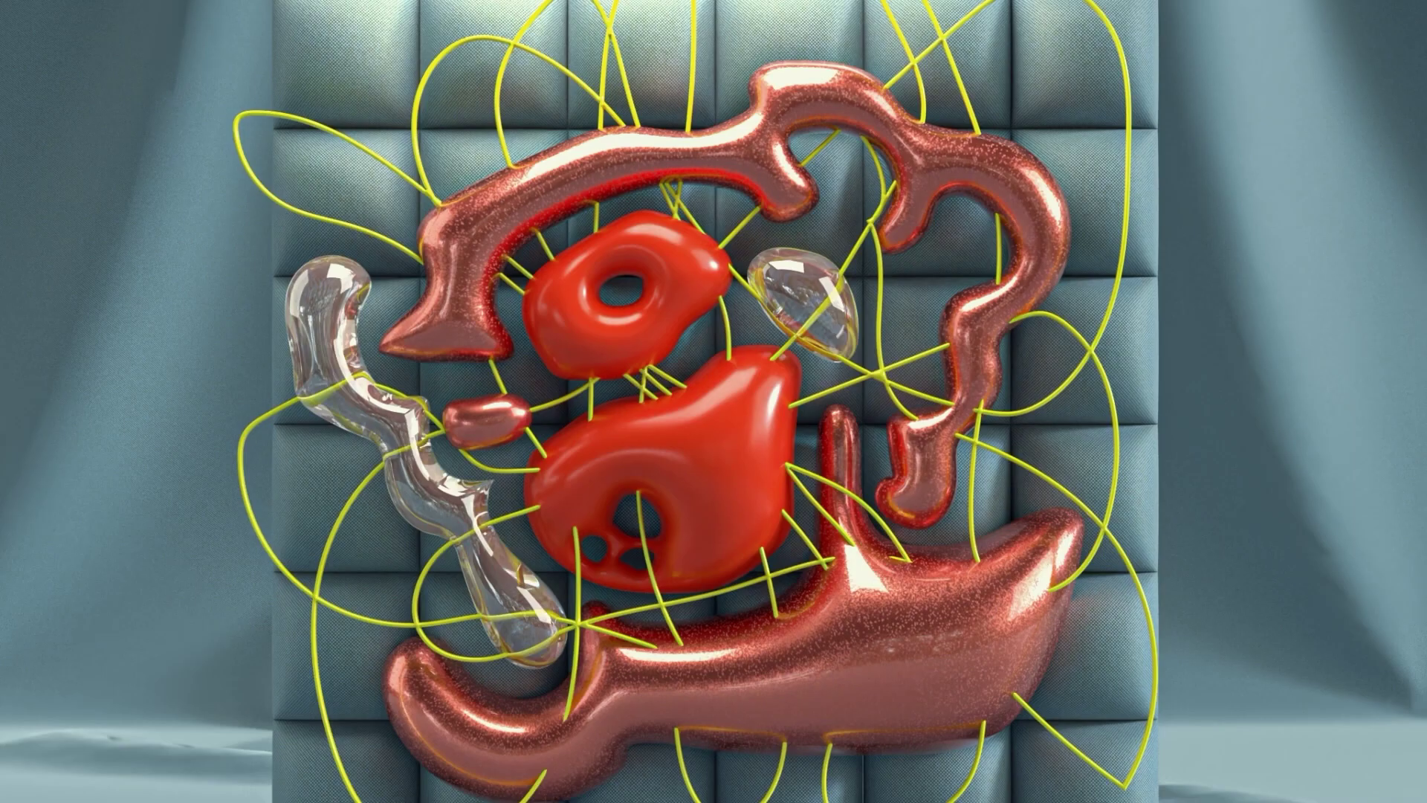